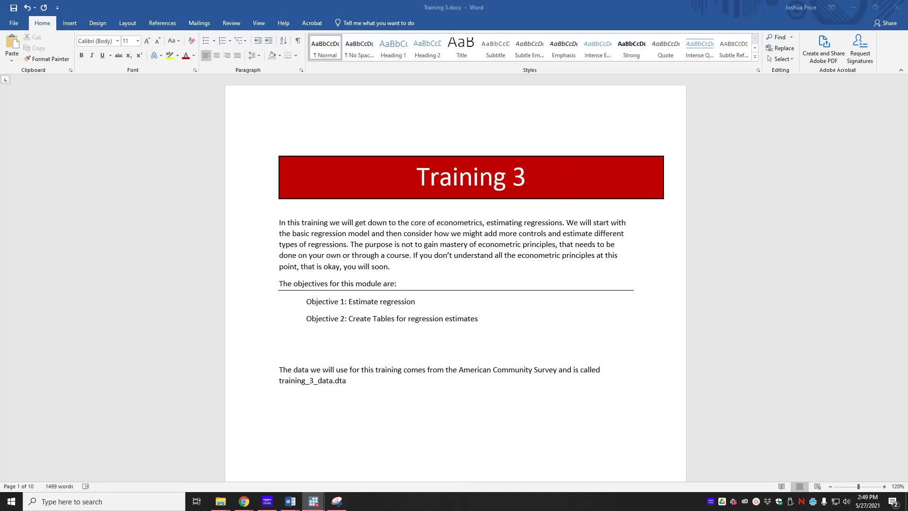
Write a commented "** Training 3" header in the new do-file, framed above and below by rows of asterisks.
left_click_drag(523, 77, 456, 85)
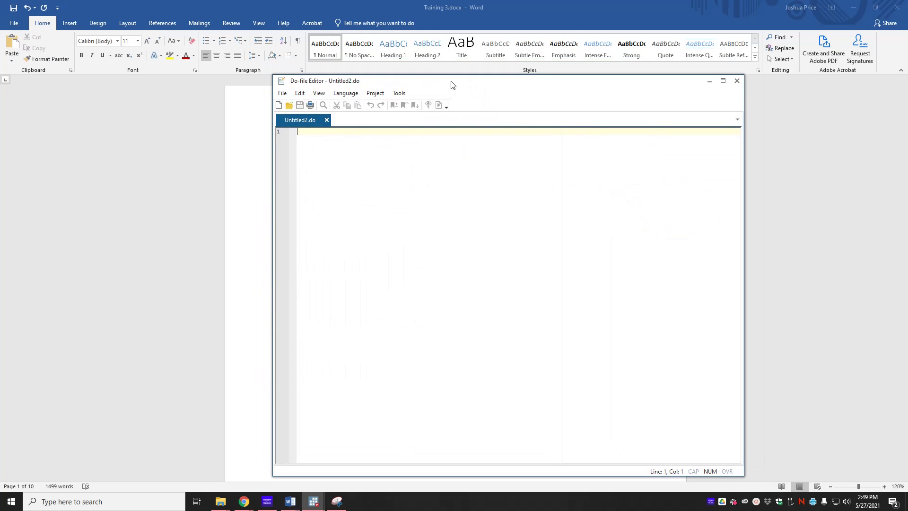
type("******************************")
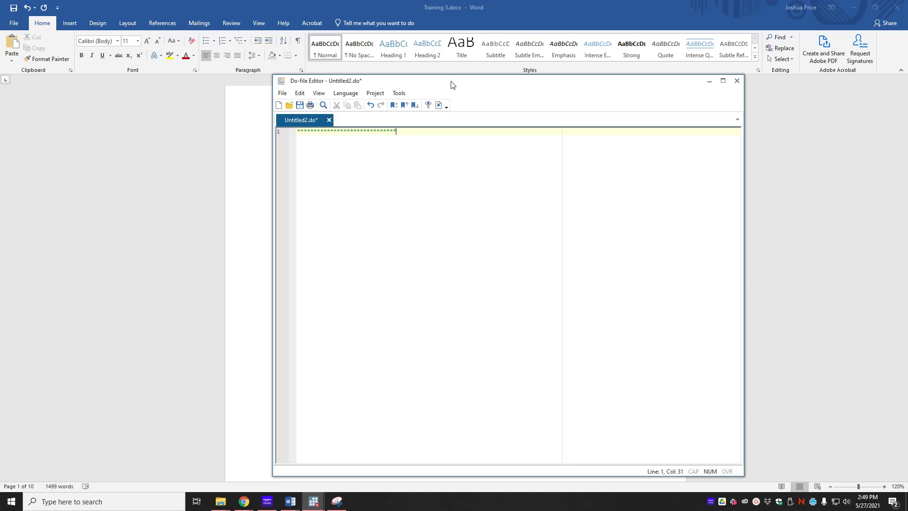
key("Return")
type("** Training 3 ************")
key("shift+Home")
key("ctrl+c")
key("Down")
key("End")
key("Return")
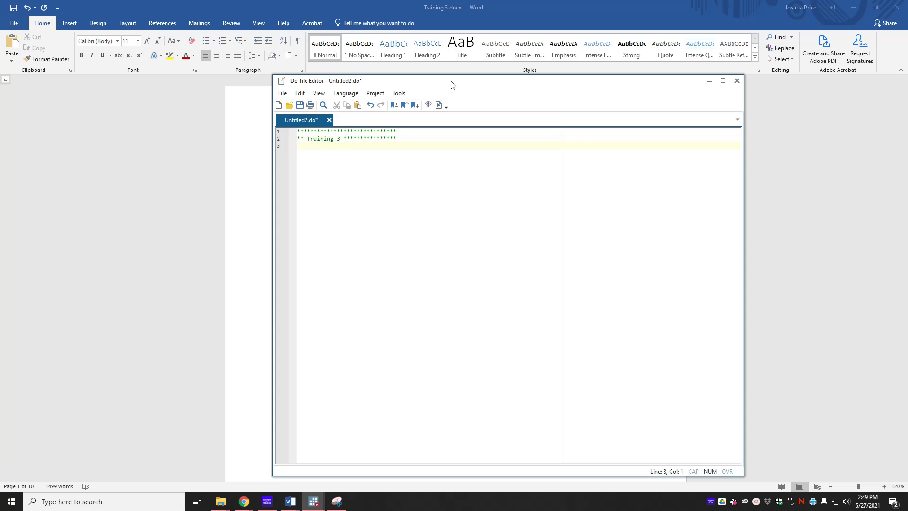
key("ctrl+v")
key("Return")
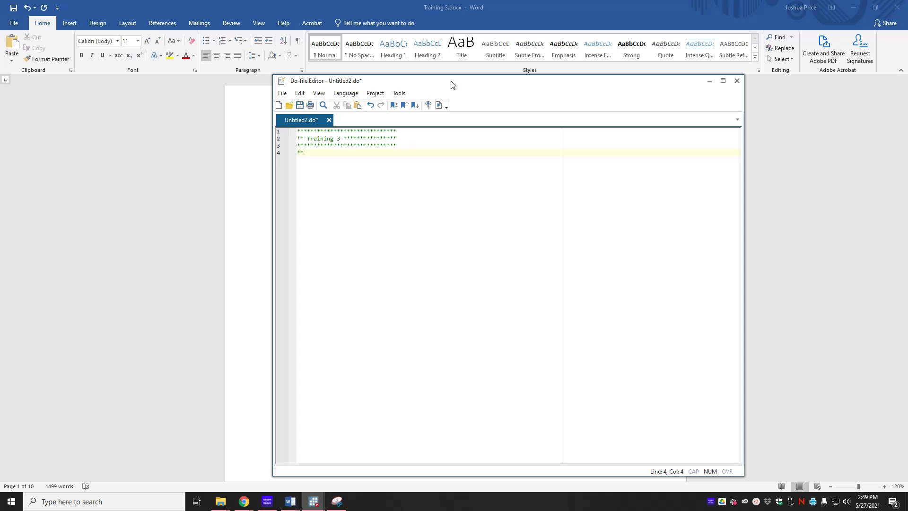
Add the comment line "** May 27, 2021" padded with asterisks and close the header with another asterisk row.
type("** May 27 1")
type("2021 *************")
key("Return")
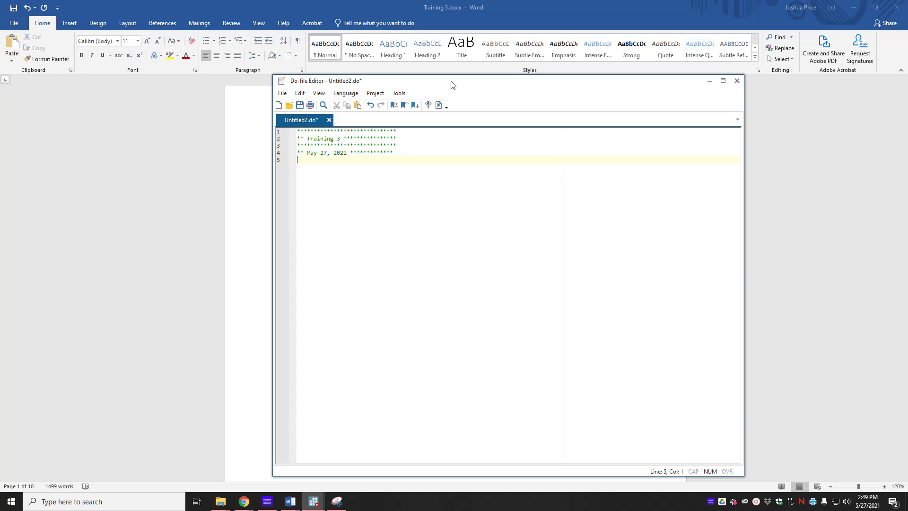
key("ctrl+v")
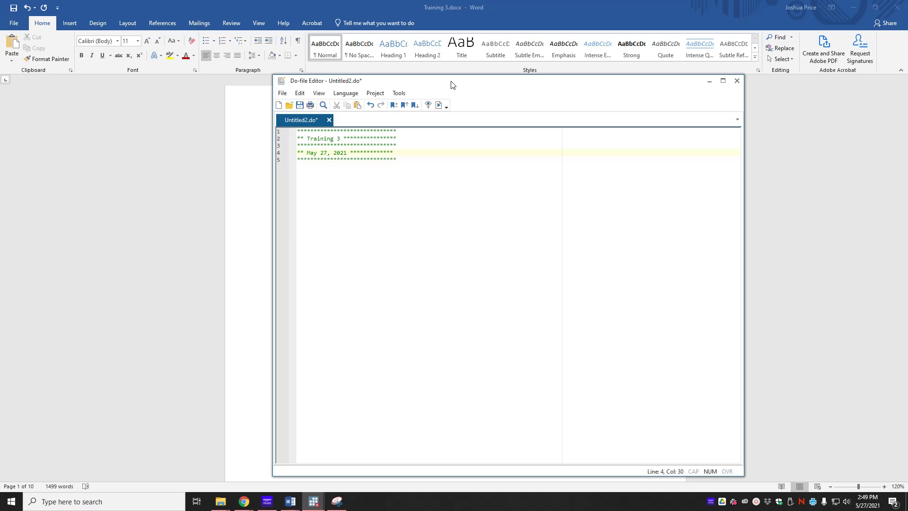
Below the header, add a cd command with the quoted path of Training 3's data folder, copied from File Explorer.
key("Return")
key("Return")
key("Return")
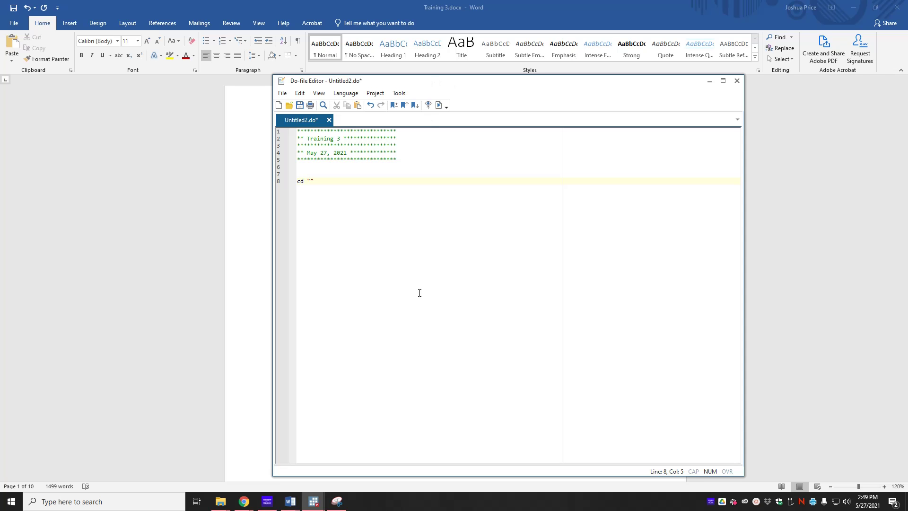
left_click(221, 501)
left_click(153, 479)
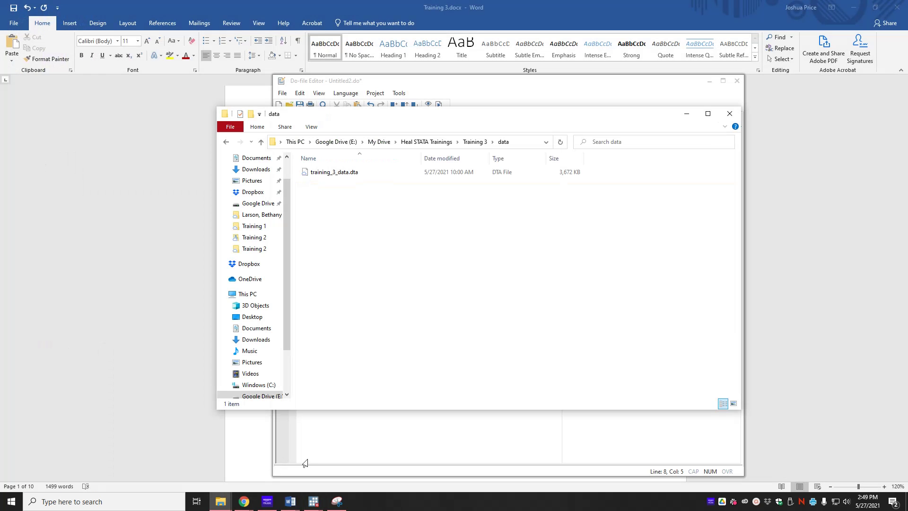
left_click(477, 141)
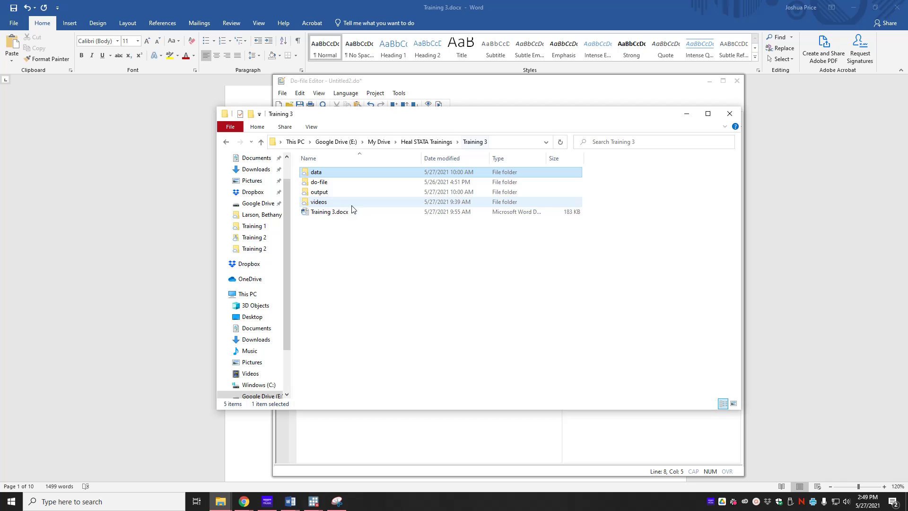
double_click(318, 173)
left_click(513, 142)
key("ctrl+c")
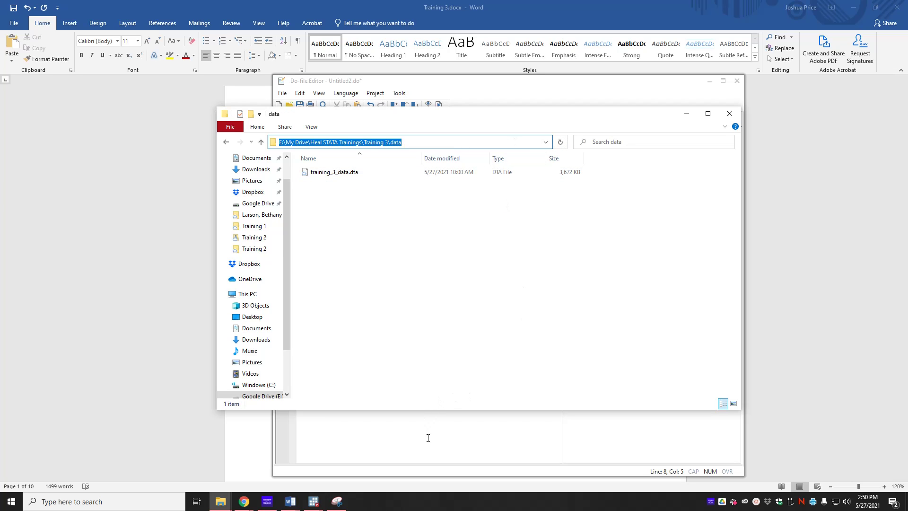
left_click(385, 254)
key("Left")
key("ctrl+v")
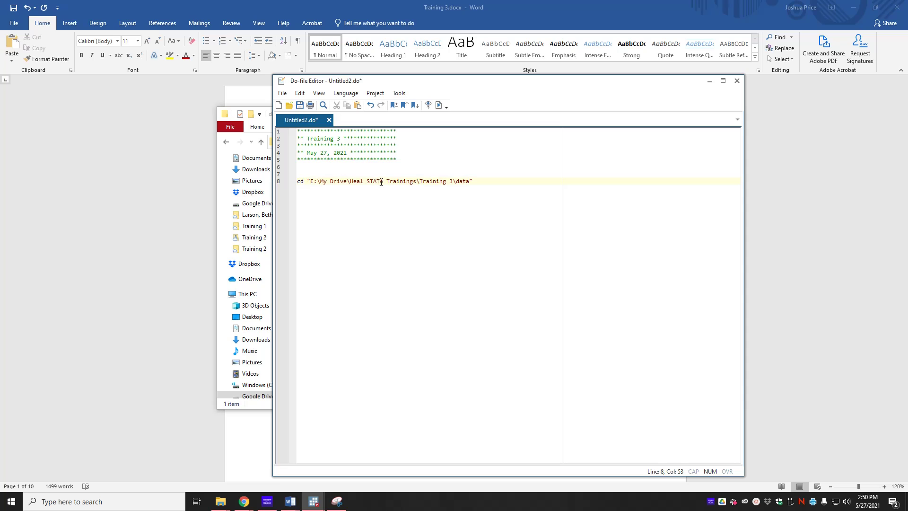
Add the line "use training_data_3, clear", execute the do-file and bring up the Stata results behind the editor.
key("Return")
key("Return")
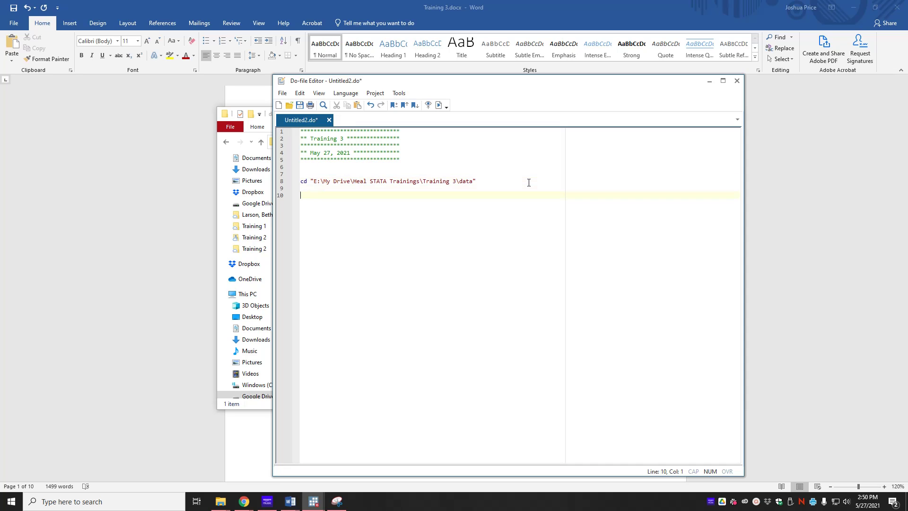
type("use training_data_3, clear")
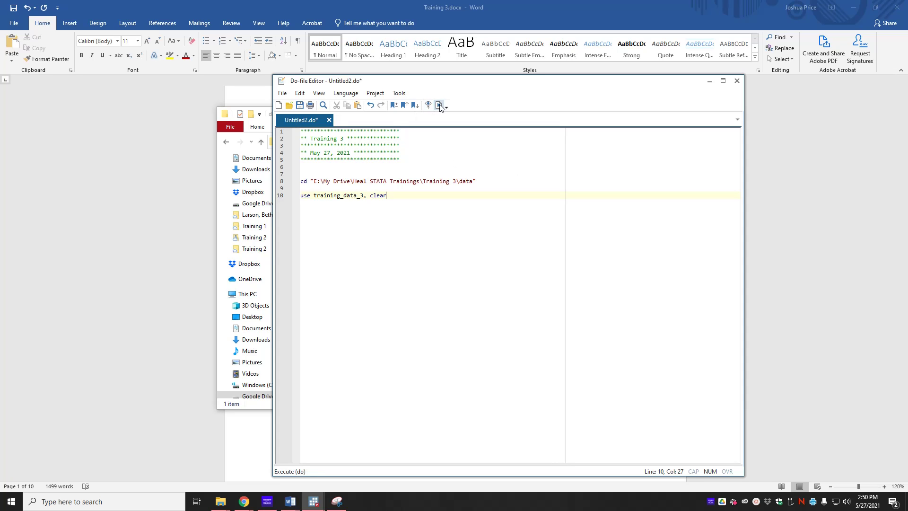
left_click(314, 501)
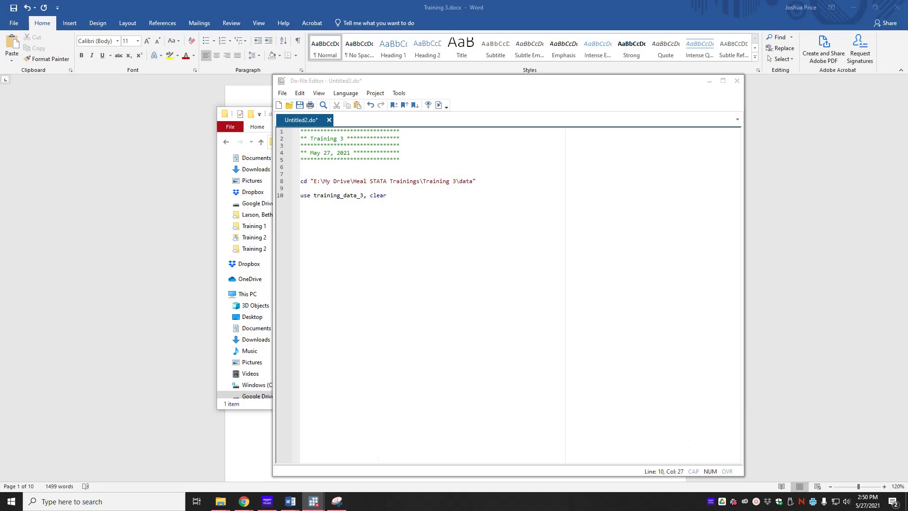
left_click_drag(907, 251, 354, 0)
key("alt+Tab")
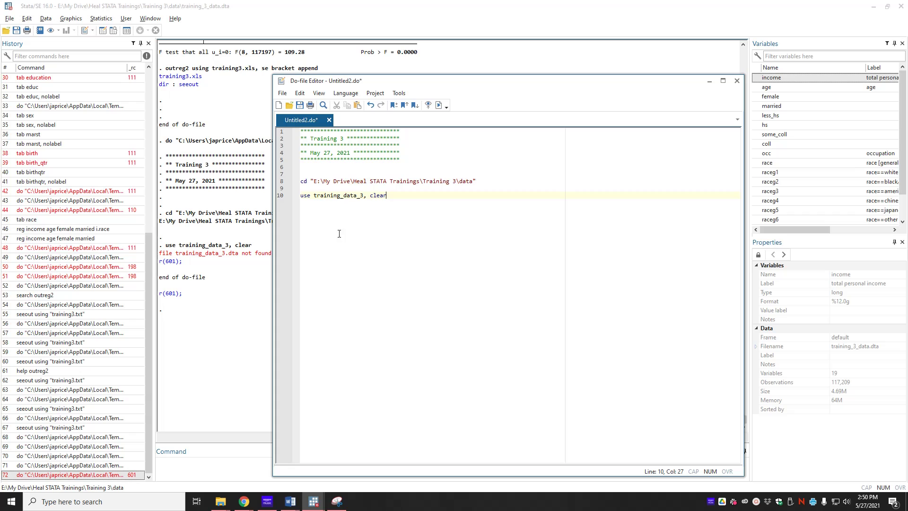
Correct the dataset name in the use line to training_3_data, execute the do-file again and show its results.
left_click(360, 196)
key("BackSpace")
key("BackSpace")
type("3_")
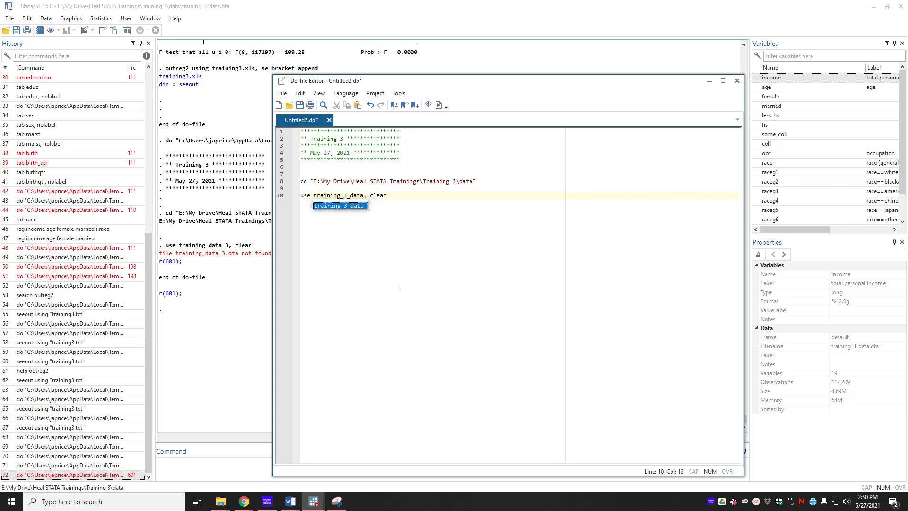
key("End")
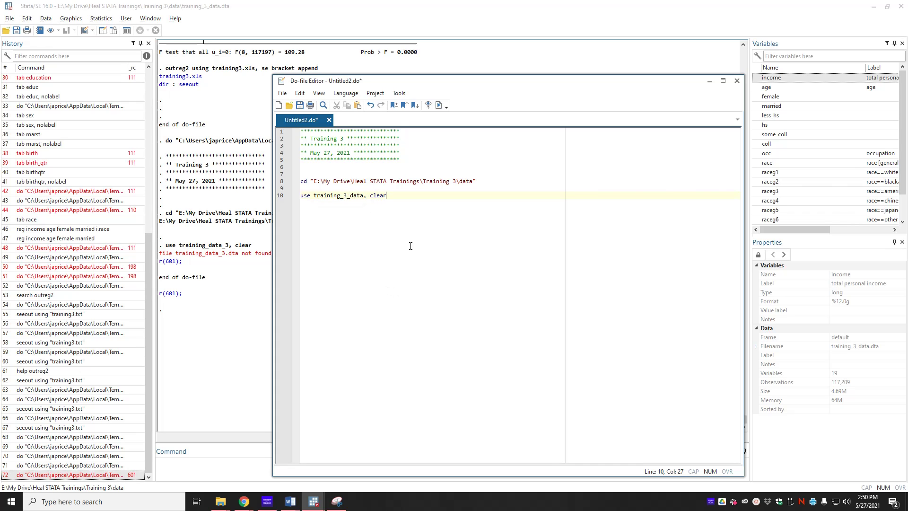
left_click(438, 108)
left_click(244, 419)
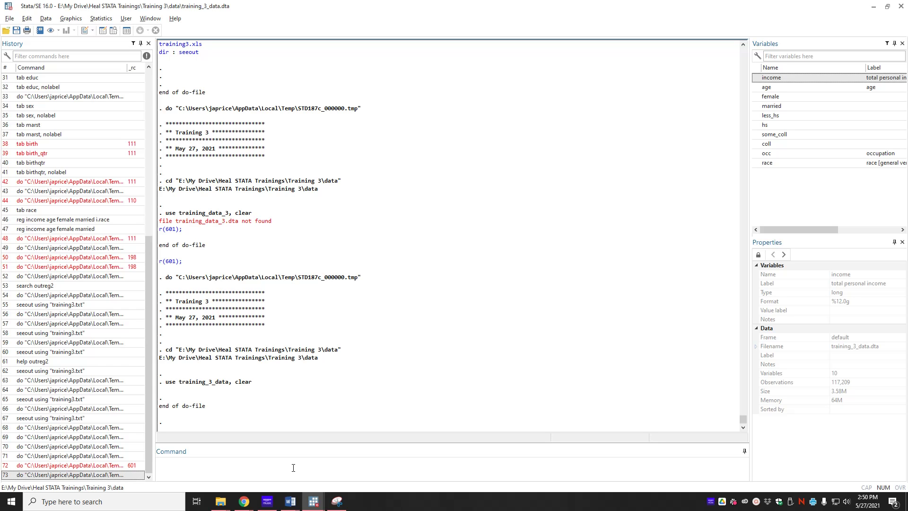
Add a "* (1) *" section to the do-file with "reg income age", execute it and show the regression output.
mouse_move(313, 501)
left_click(414, 466)
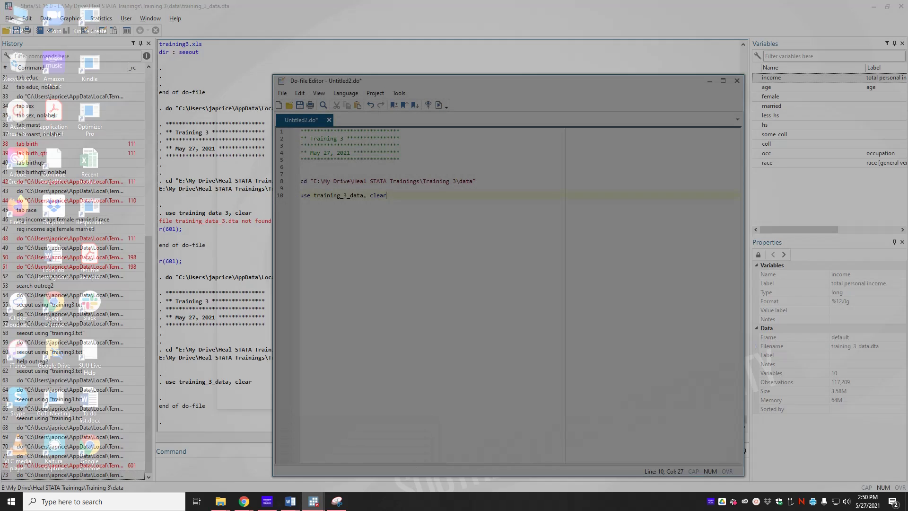
key("Return")
type("*")
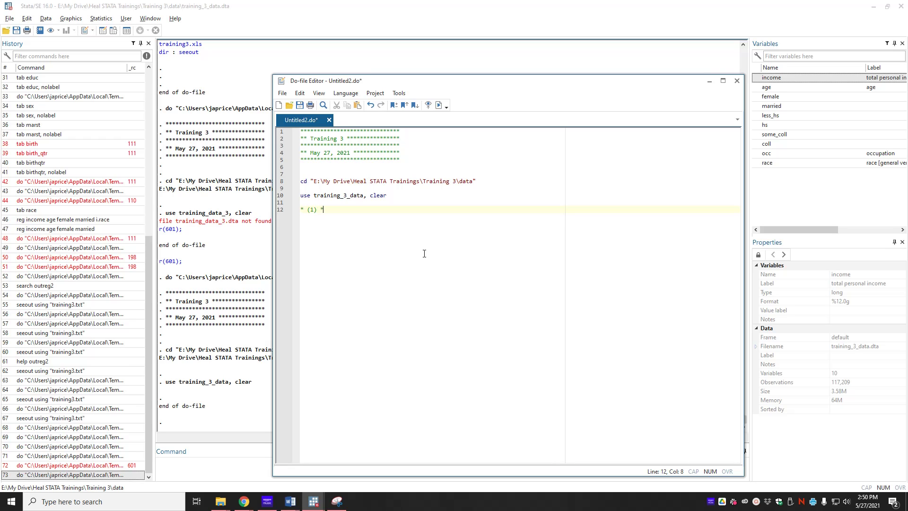
type(" (!)reg income age")
left_click(439, 105)
left_click(221, 284)
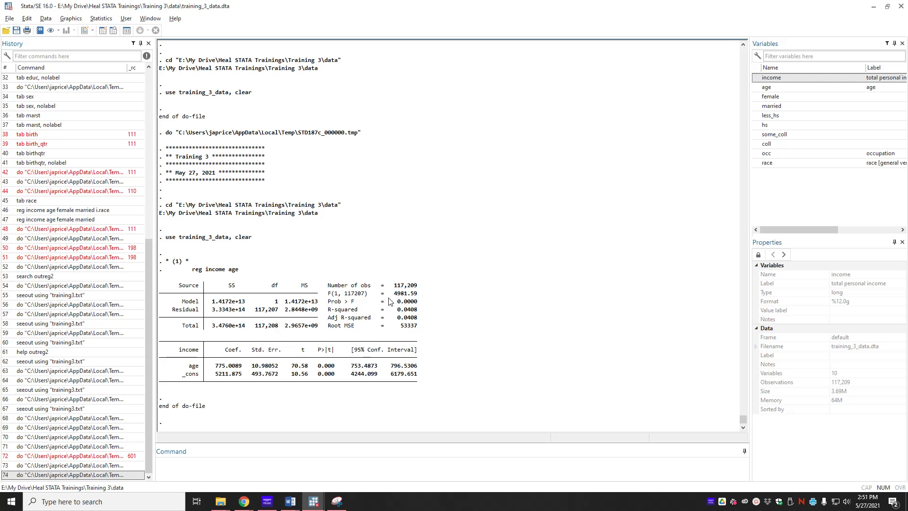
Add a "* (2) *" section to the do-file with "reg income age female married" and execute the do-file.
mouse_move(315, 501)
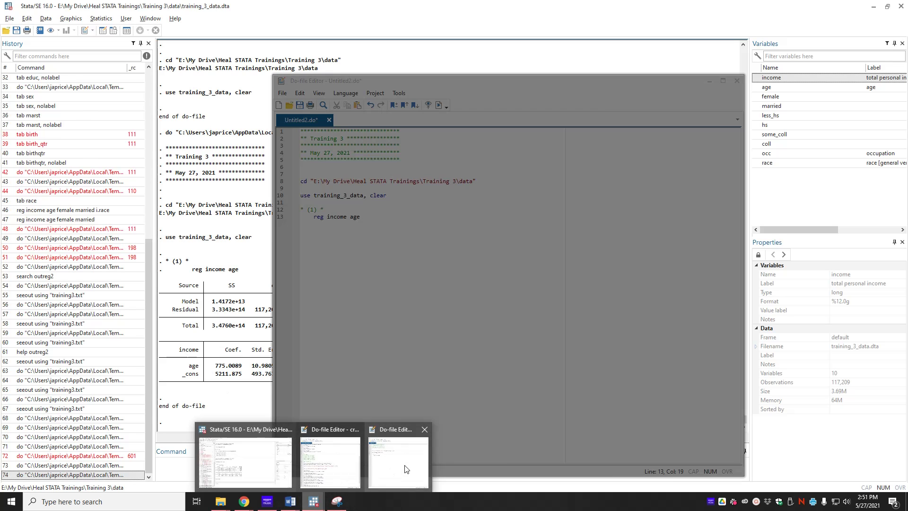
left_click(356, 475)
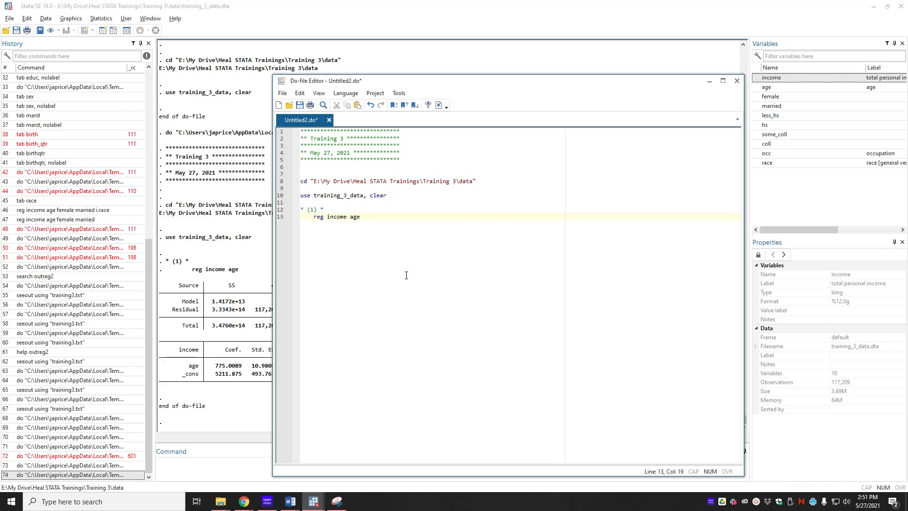
key("Return")
key("Return")
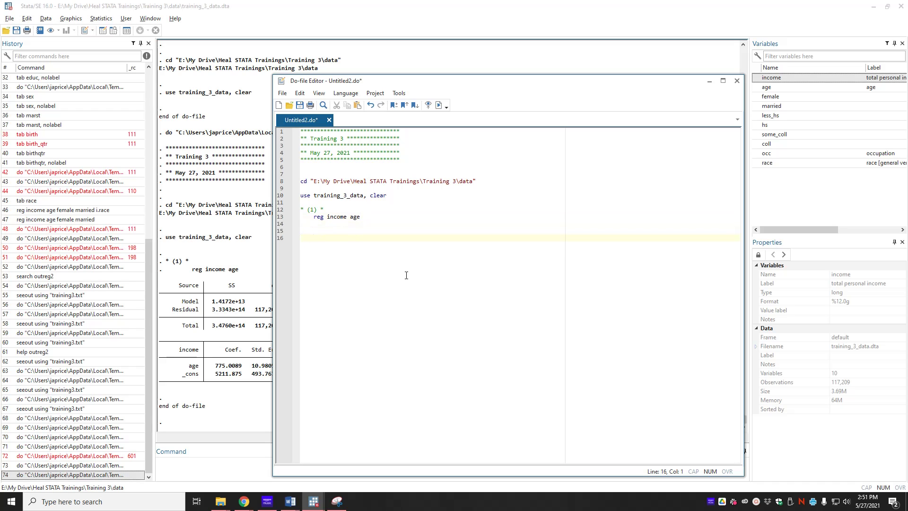
type("(2) *     ")
type("reg income ")
type("age ")
type("faem")
key("BackSpace")
type("eg income age female marrie")
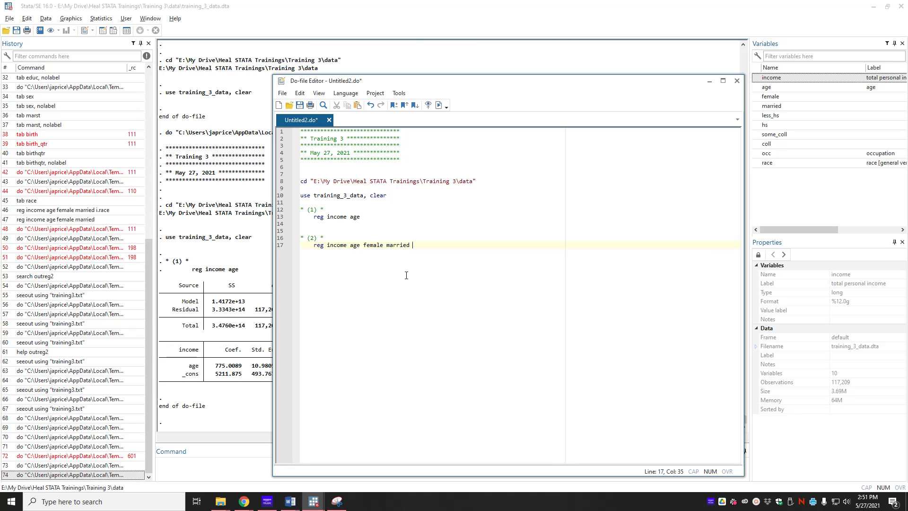
key("ctrl+d")
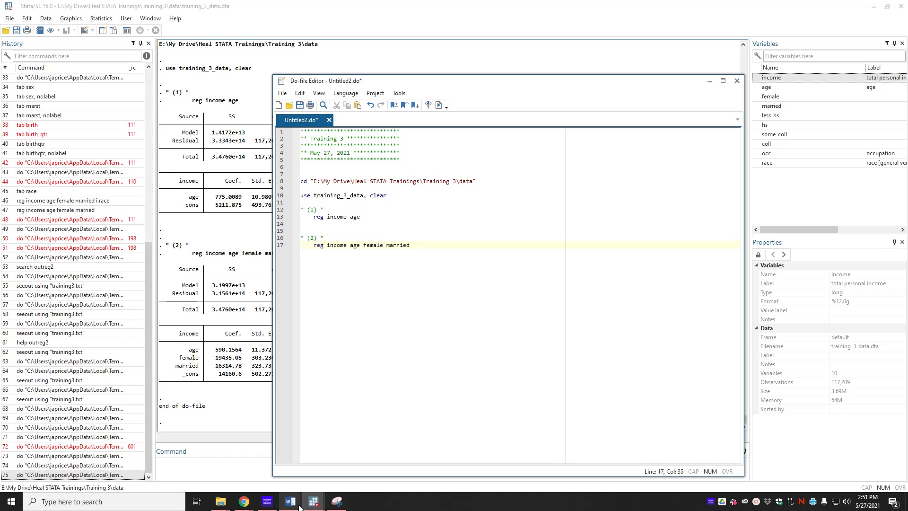
Bring the Stata results window to the front to examine the output of the second regression.
mouse_move(290, 500)
left_click(383, 472)
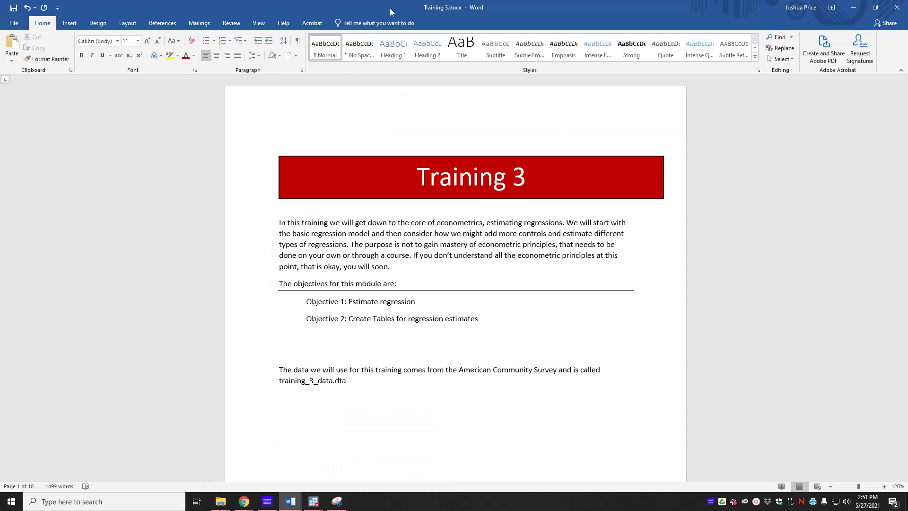
left_click_drag(390, 8, 907, 8)
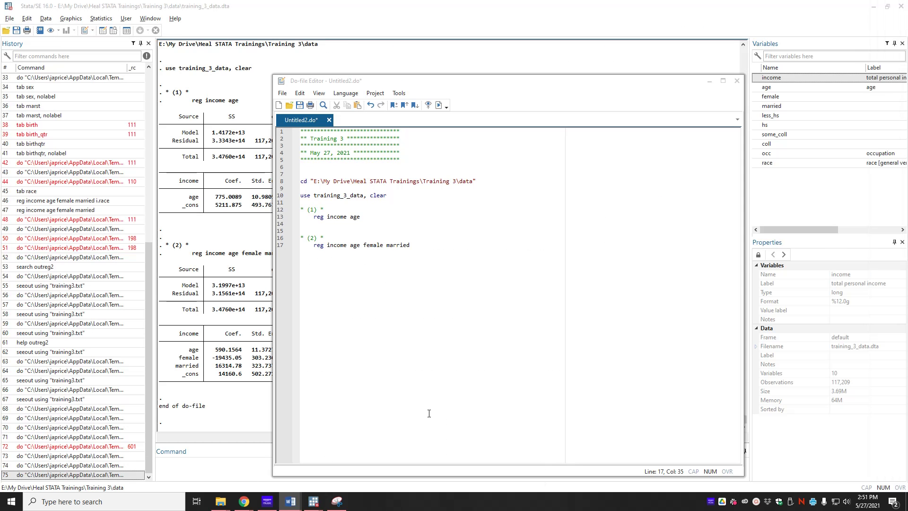
left_click(262, 361)
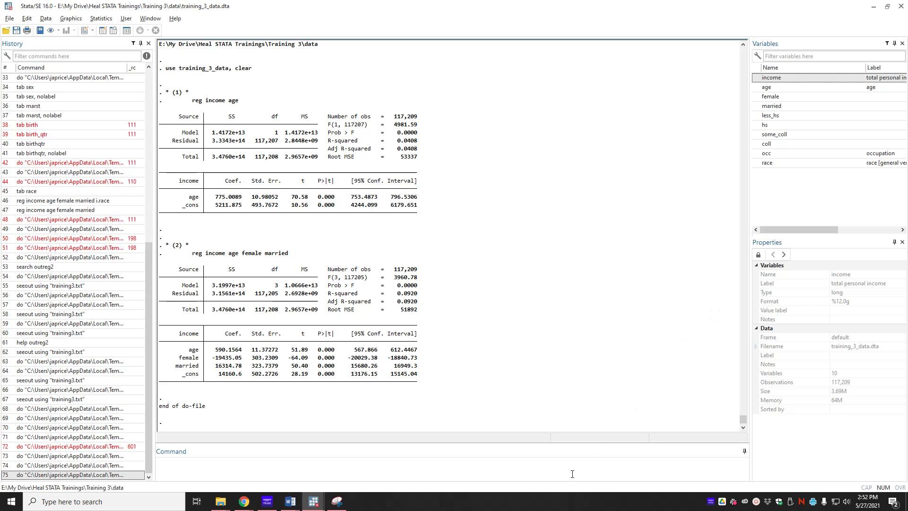
Run "tab race" in the main Stata window to tabulate the race variable.
mouse_move(314, 501)
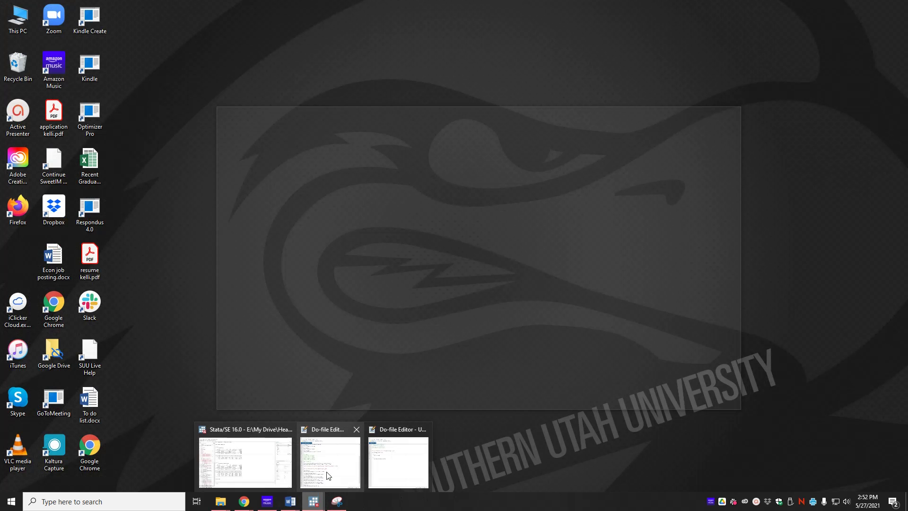
left_click(407, 470)
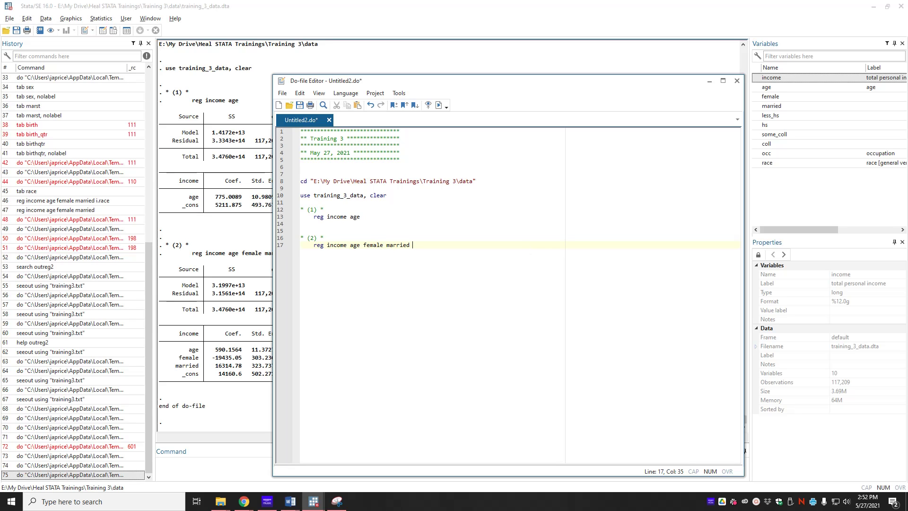
key("alt+Tab")
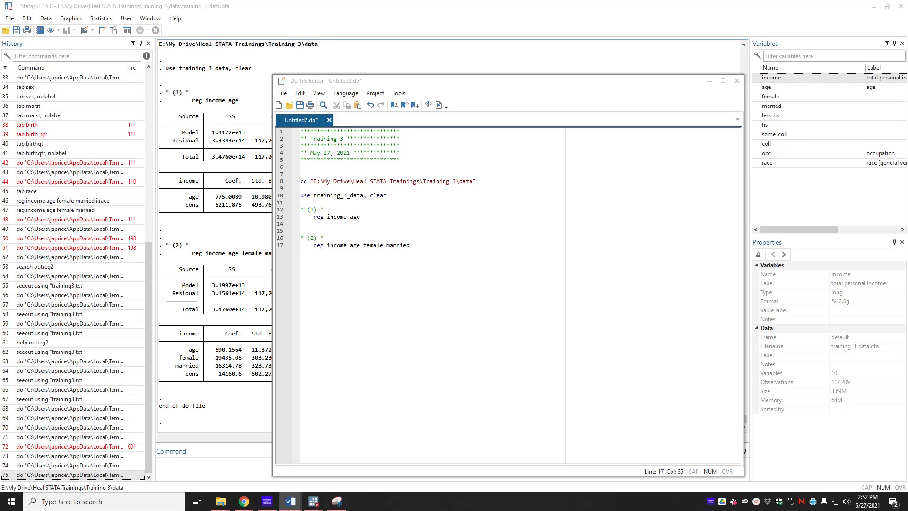
left_click(234, 357)
left_click(395, 468)
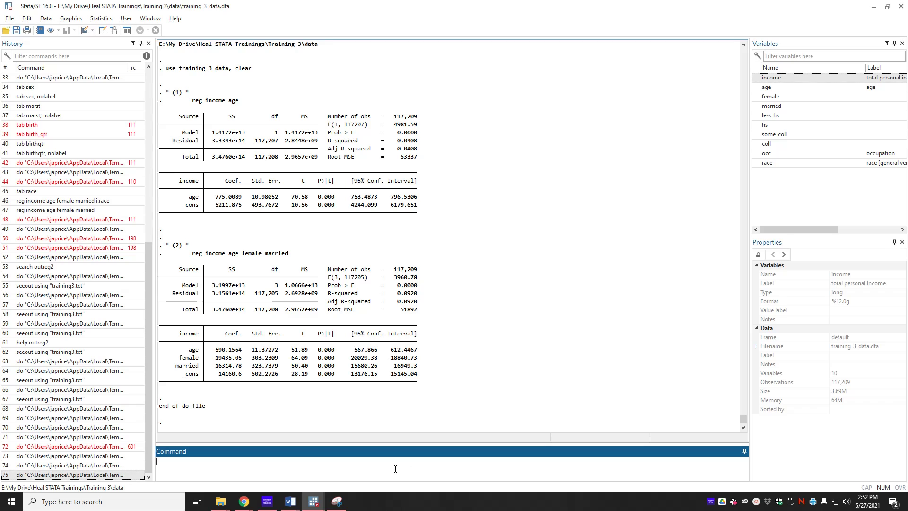
type("tab race")
key("Return")
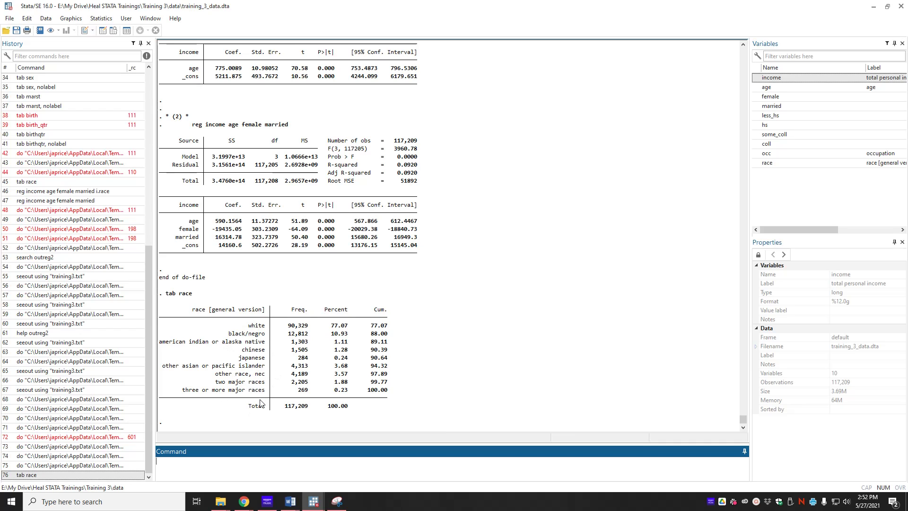
key("alt+Tab")
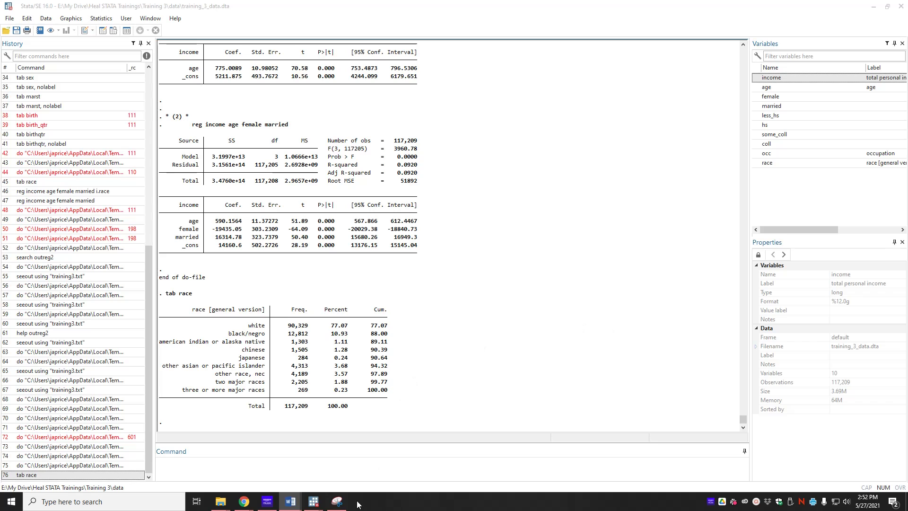
Return to the Untitled2 do-file and add the comment "*create dummy variables for categories of race*" below section (2).
mouse_move(320, 505)
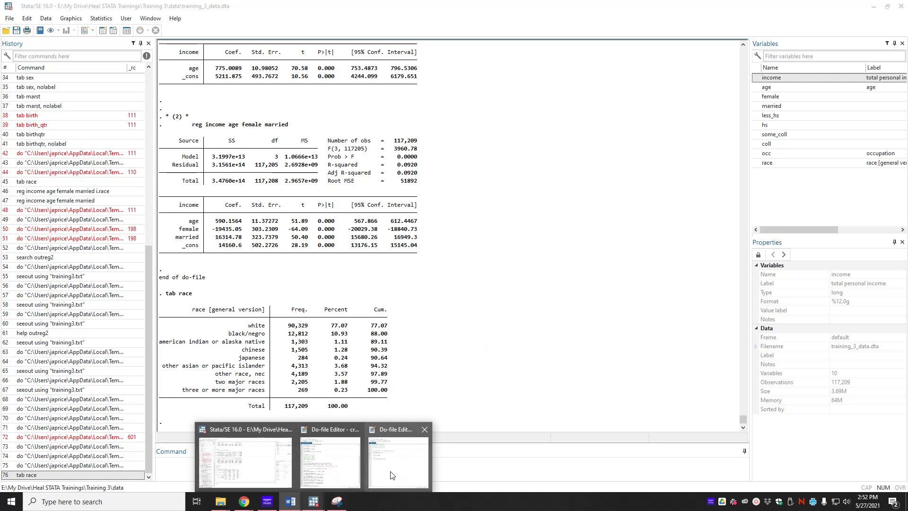
left_click(394, 473)
key("Return")
key("Return")
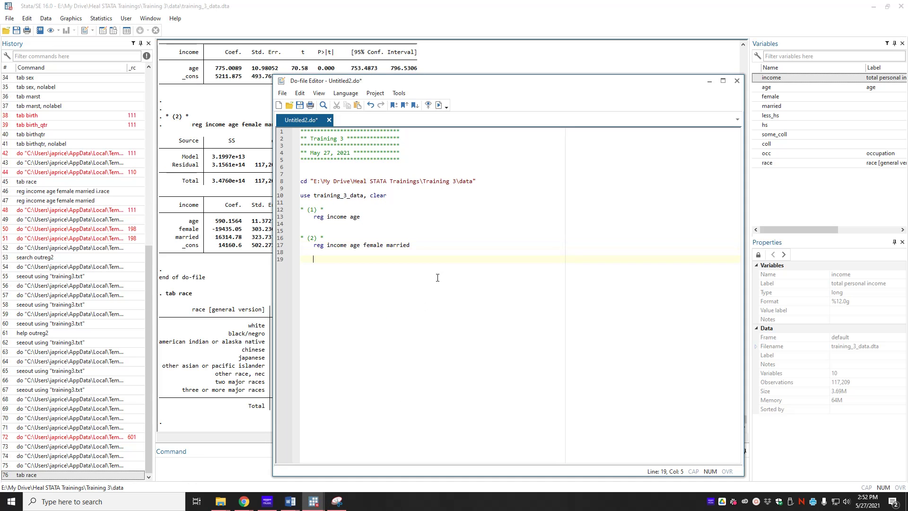
key("BackSpace")
type("*create")
type("ummy varaibl")
key("BackSpace")
key("BackSpace")
key("BackSpace")
key("BackSpace")
type("iables for categor")
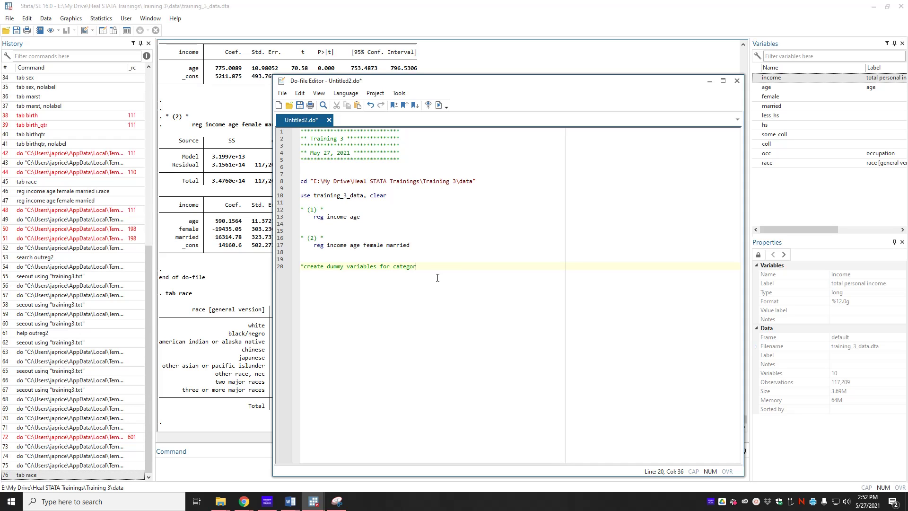
type("ies of race* gen w")
Draft "gen white=0" and "replace white=1 if race==1" under the race comment and delete both lines again.
type("hite=0")
key("Return")
type("replace white=1 if race==1")
key("shift+Up")
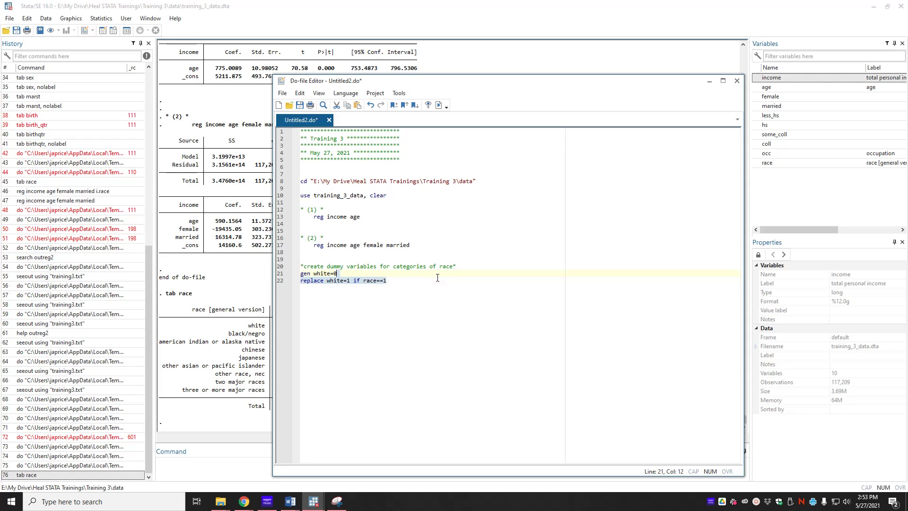
key("shift+Home")
key("BackSpace")
Add the indented command "tab race, gen(raceg)" under the race dummy variables comment.
key("Tab")
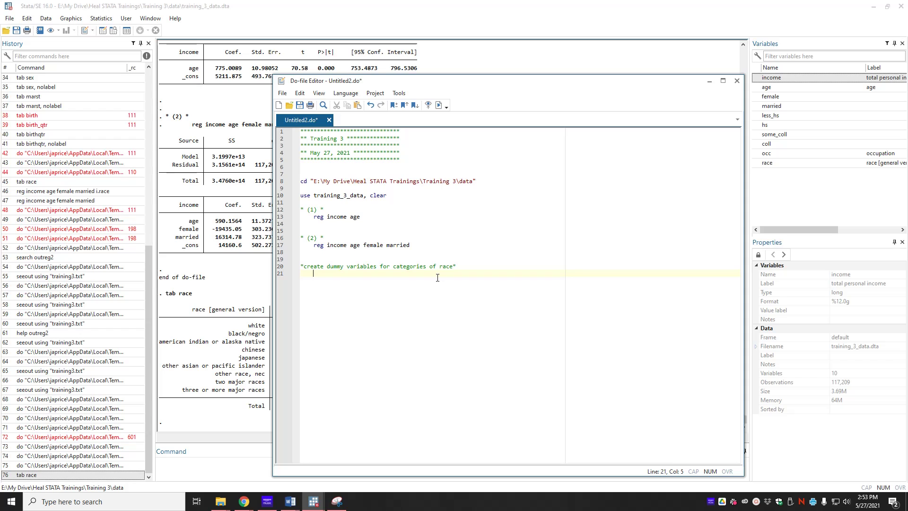
type("tab race")
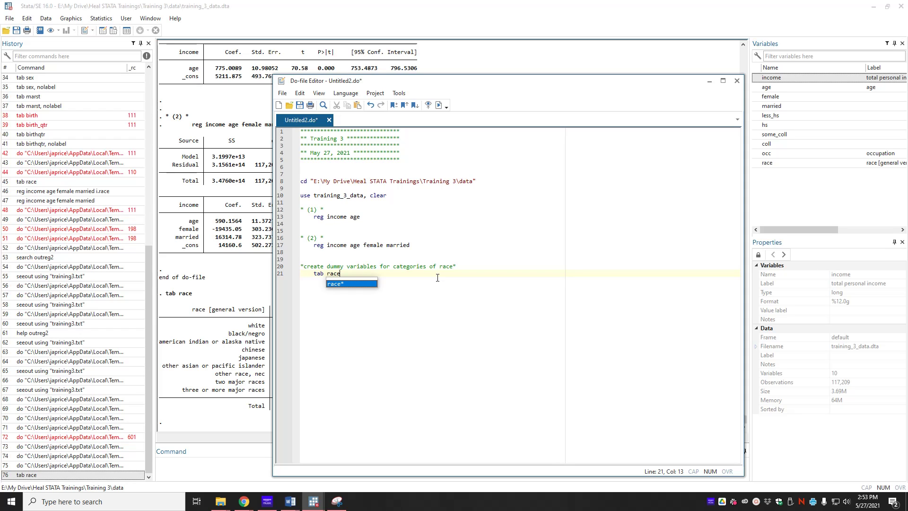
type(", gen")
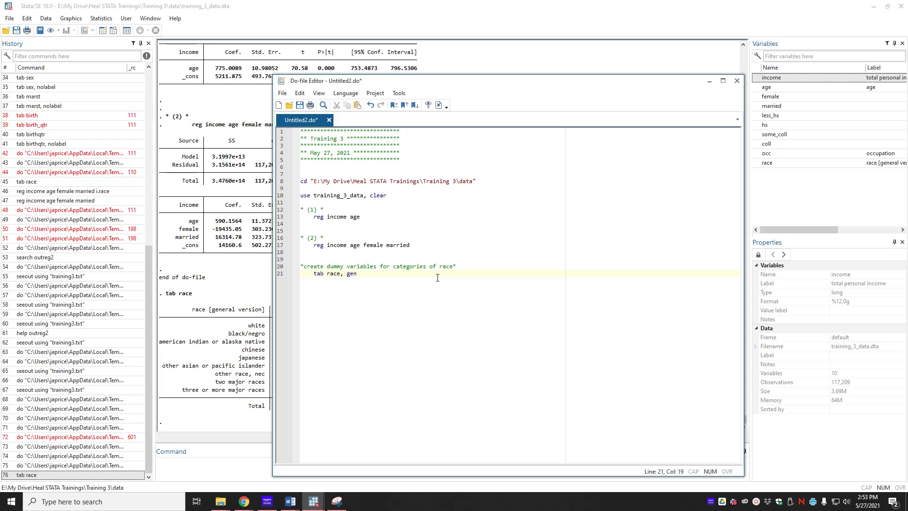
key("BackSpace")
type("(raceg")
Execute the do-file and look through the generated raceg variables in the main Stata window's variable list.
left_click(438, 105)
left_click(224, 416)
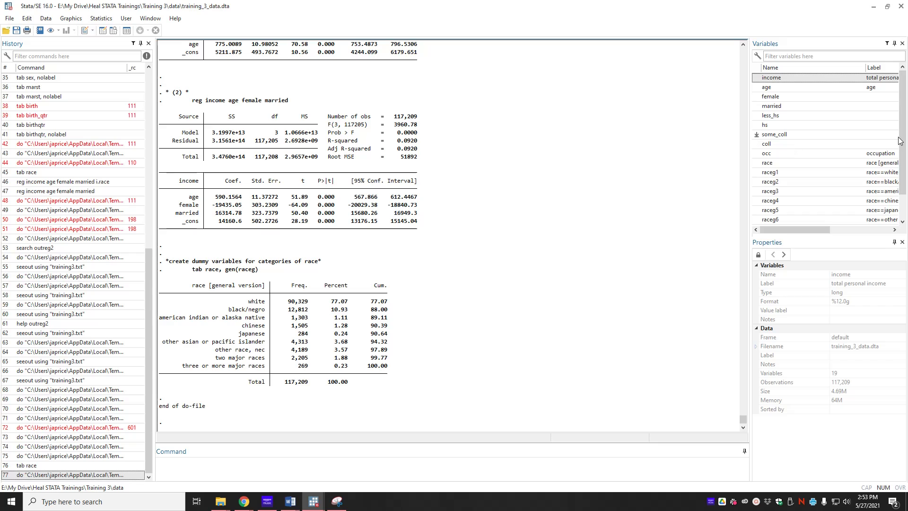
scroll(826, 163, "down", 2)
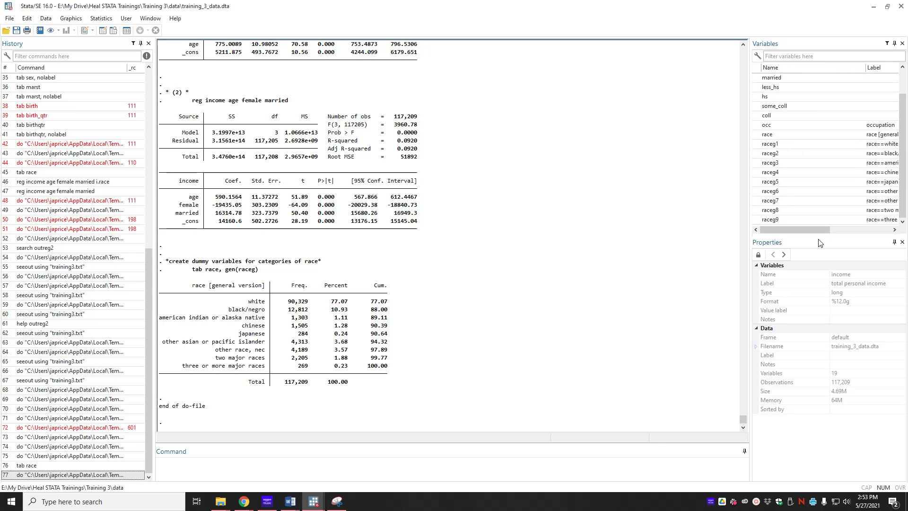
left_click_drag(818, 230, 793, 230)
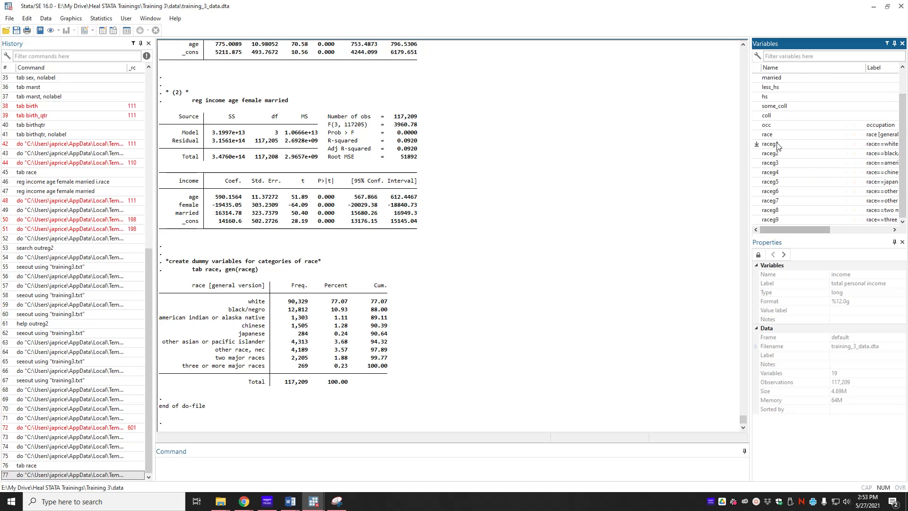
Copy section (2) with its regression command to the end of the do-file and renumber the copy as (3).
left_click(323, 499)
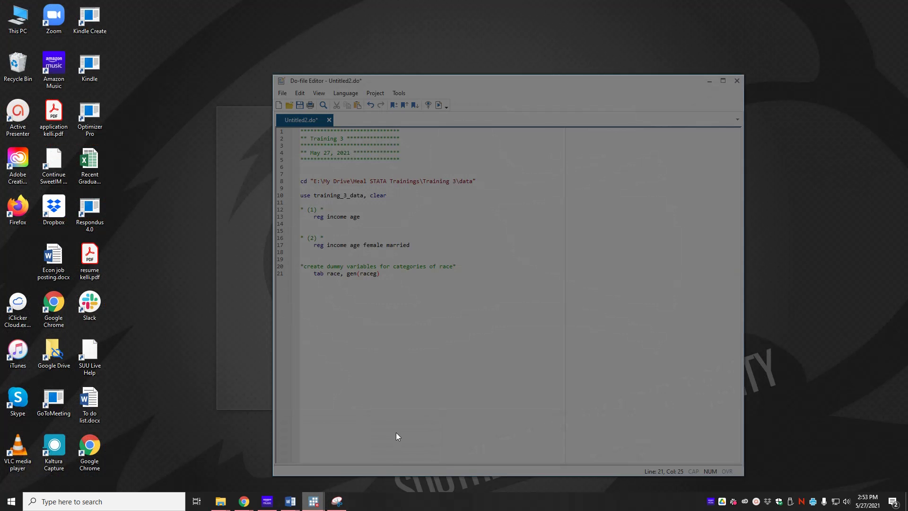
left_click(397, 433)
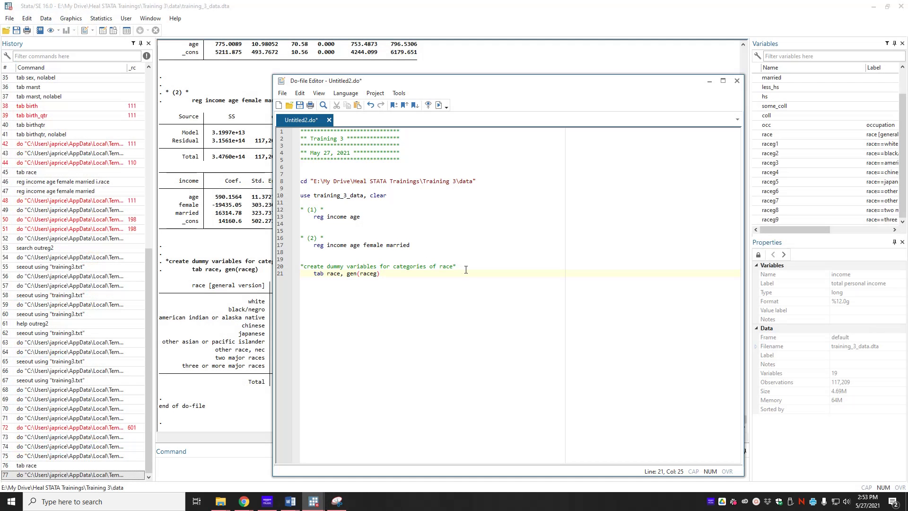
left_click_drag(409, 245, 301, 238)
key("ctrl+c")
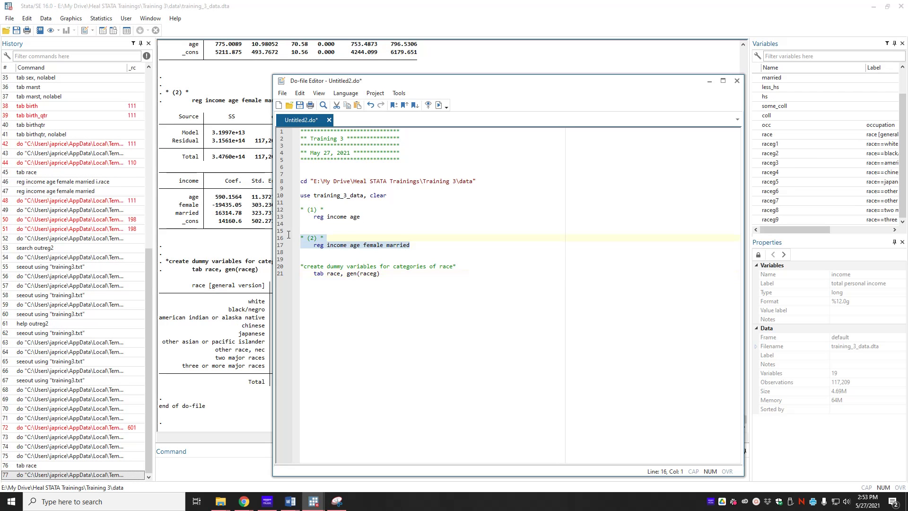
key("ctrl+End")
key("Return")
key("Return")
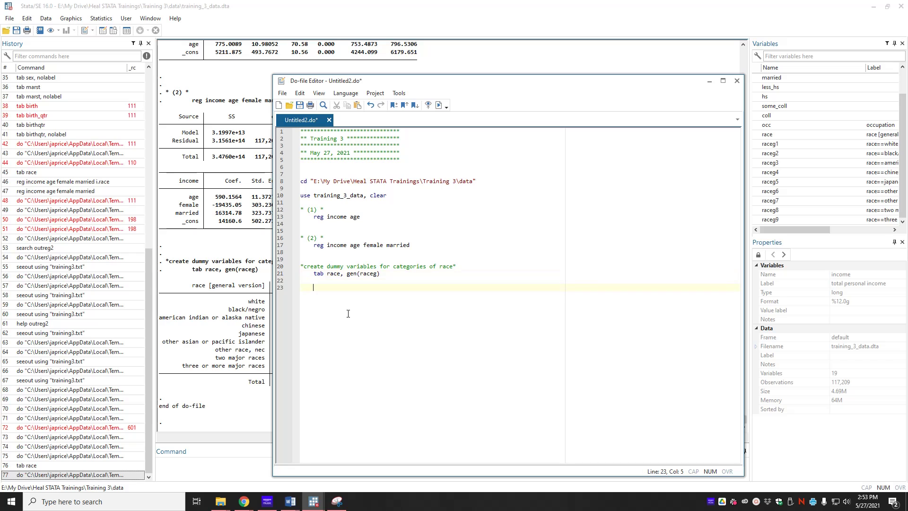
key("ctrl+v")
double_click(314, 288)
left_click(421, 294)
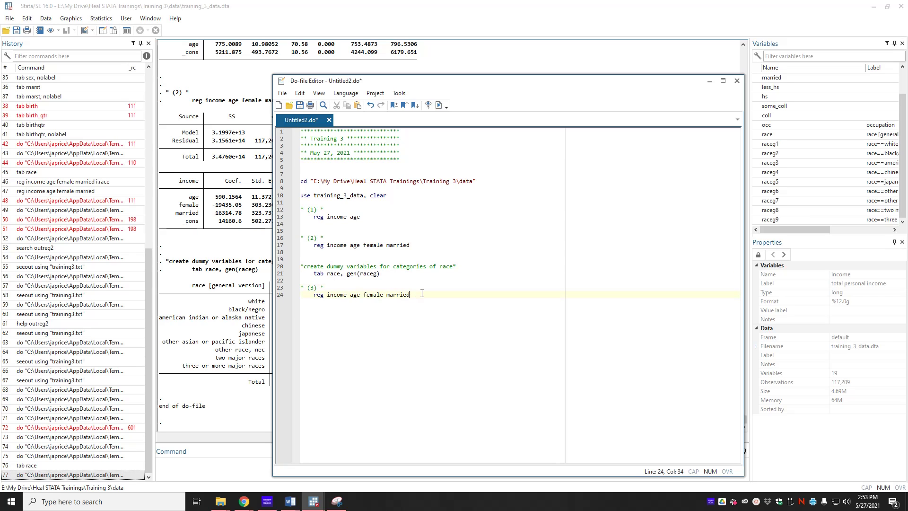
Append raceg2-raceg9 to the regression command in section (3).
type("raceg")
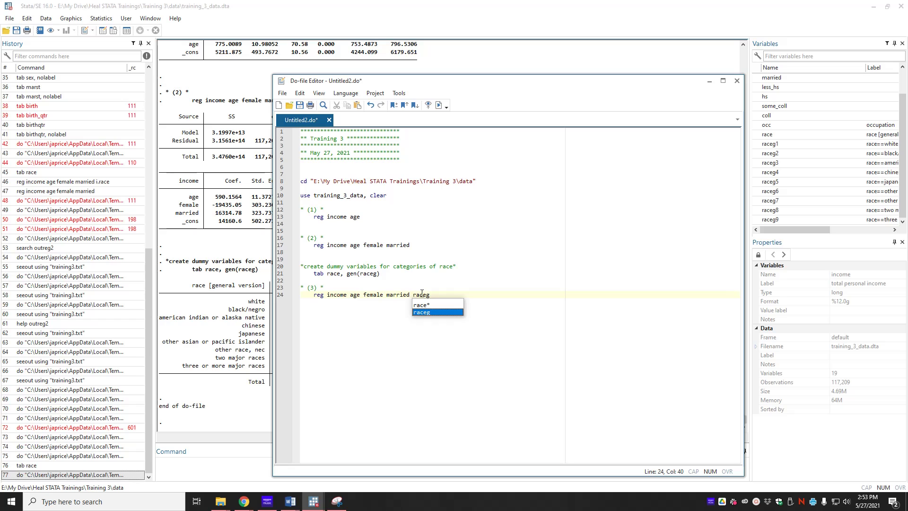
type("2-re")
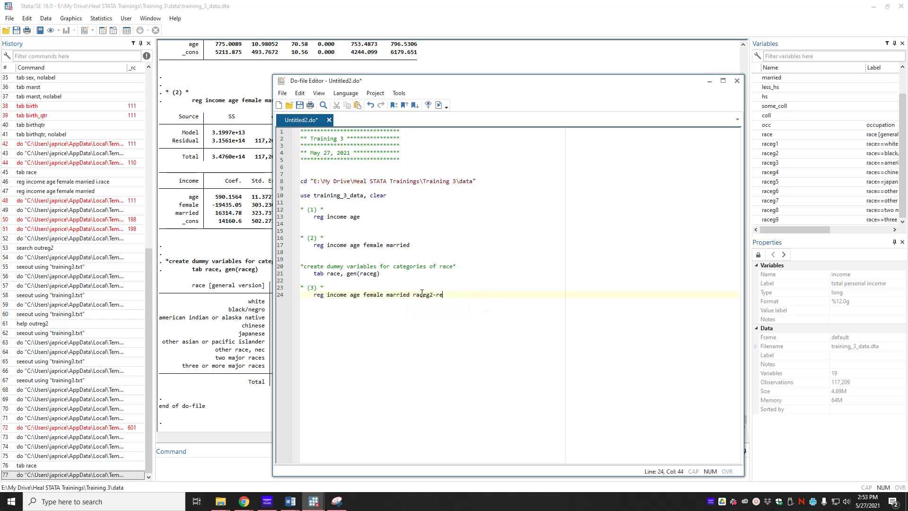
key("BackSpace")
type("aceg")
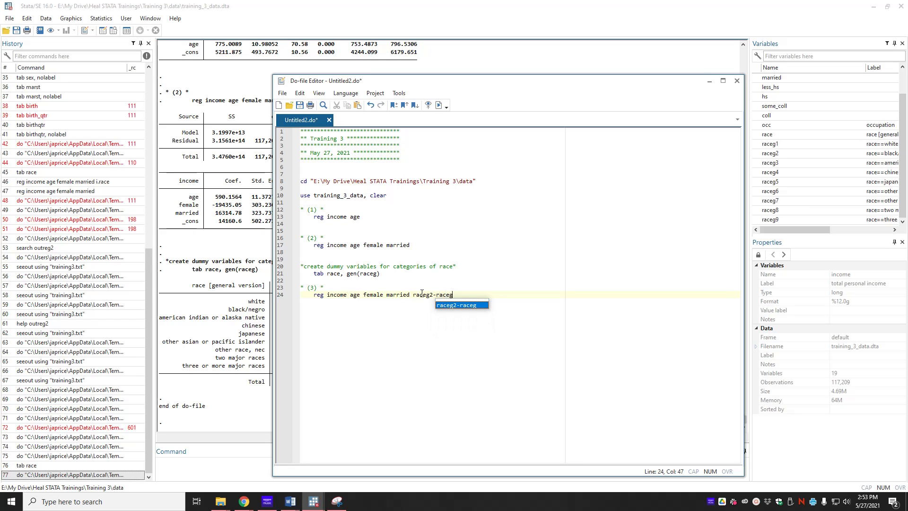
type("9")
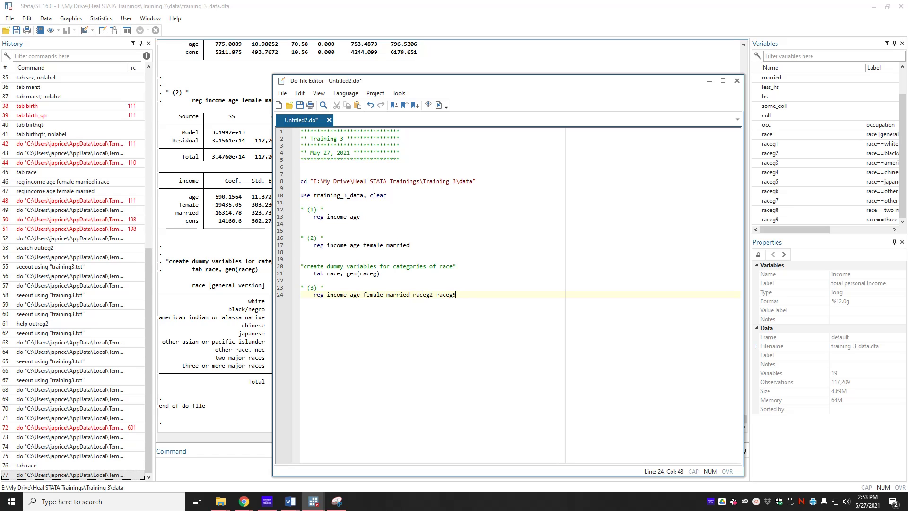
Execute the do-file and highlight the raceg2 to raceg9 rows in the third regression's output.
key("ctrl+d")
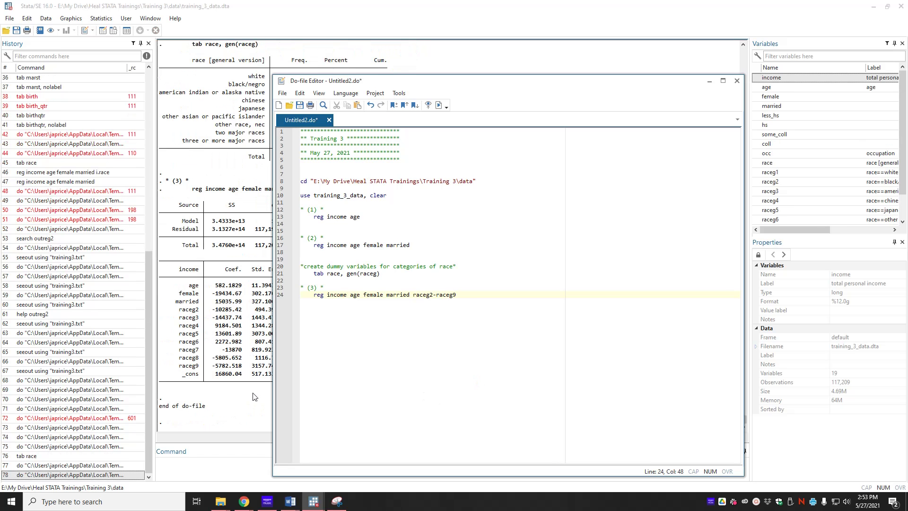
left_click(230, 396)
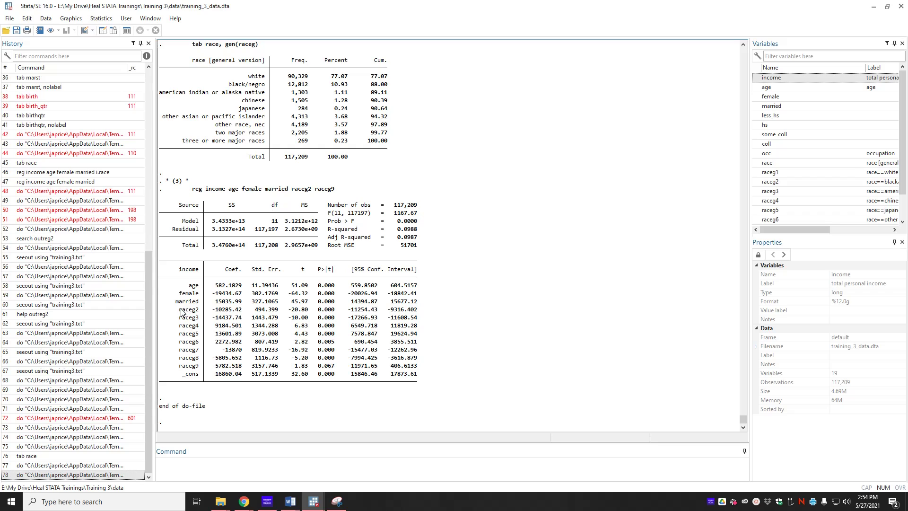
left_click_drag(180, 310, 416, 367)
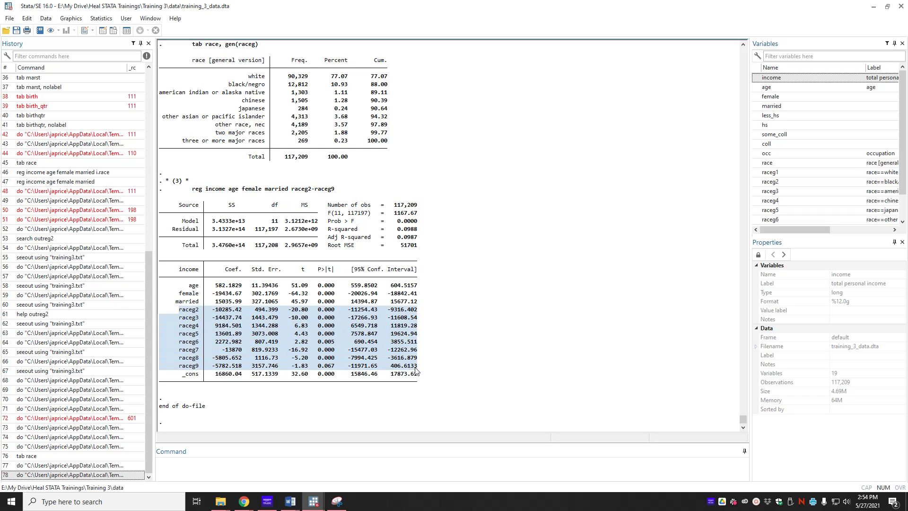
Return to the do-file and extend the "* (3) *" comment with "categorical dummy variables".
key("alt+Tab")
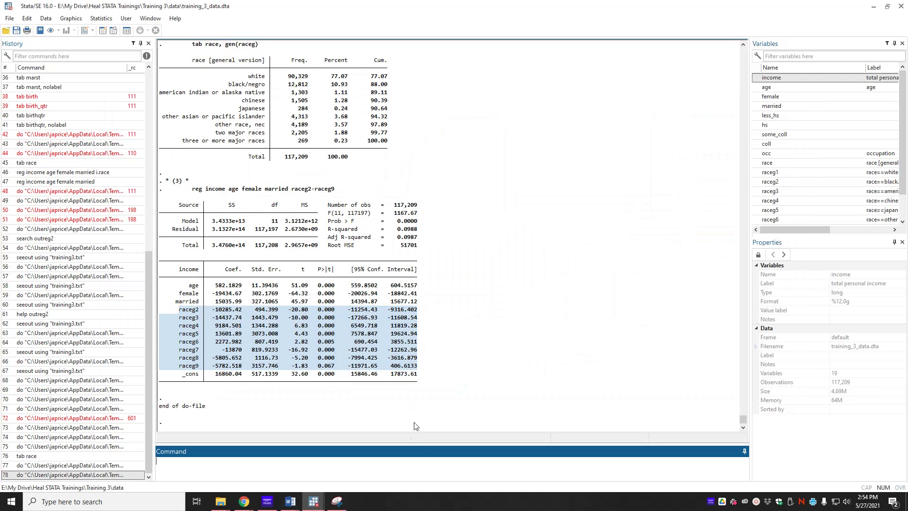
mouse_move(314, 501)
left_click(362, 472)
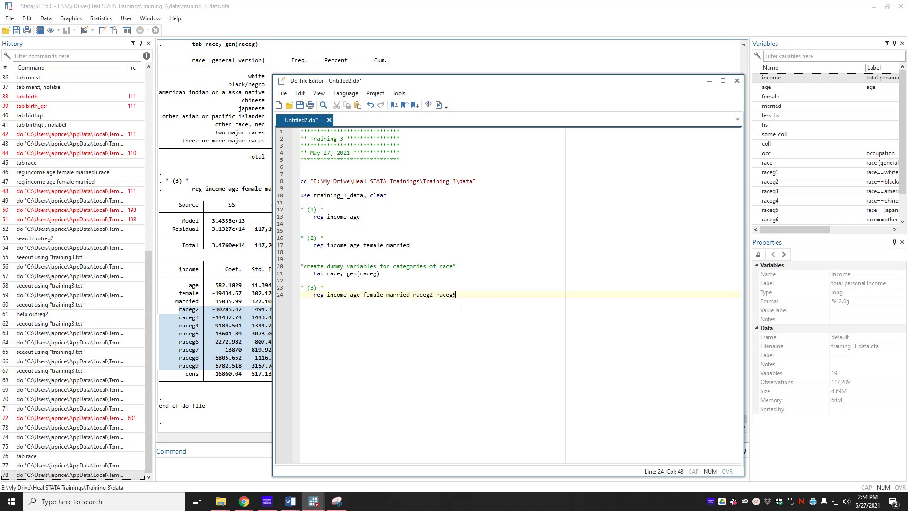
key("Return")
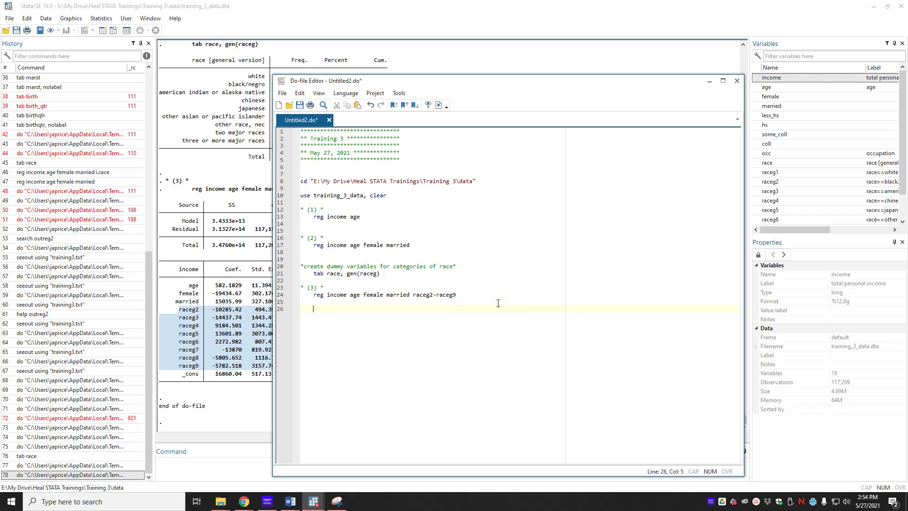
key("Up")
key("Up")
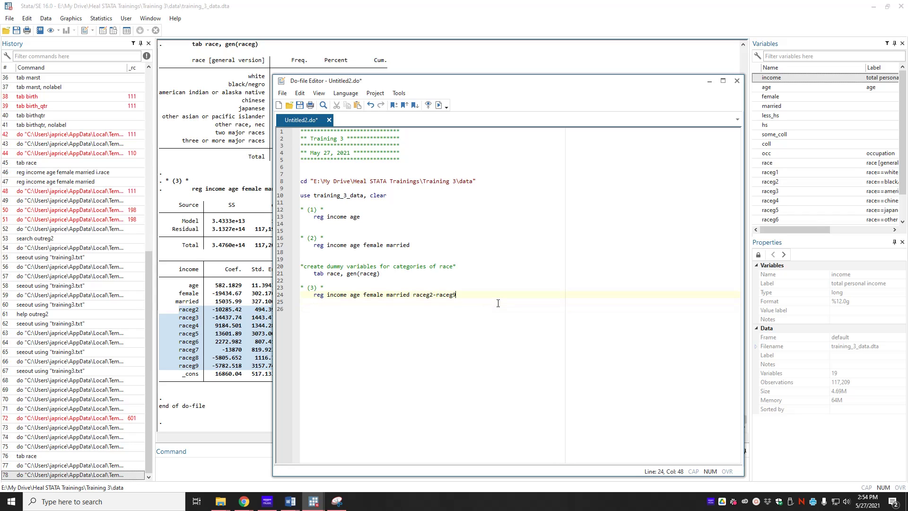
key("End")
type("dummy baria")
key("BackSpace")
key("BackSpace")
key("BackSpace")
key("BackSpace")
key("BackSpace")
type("var")
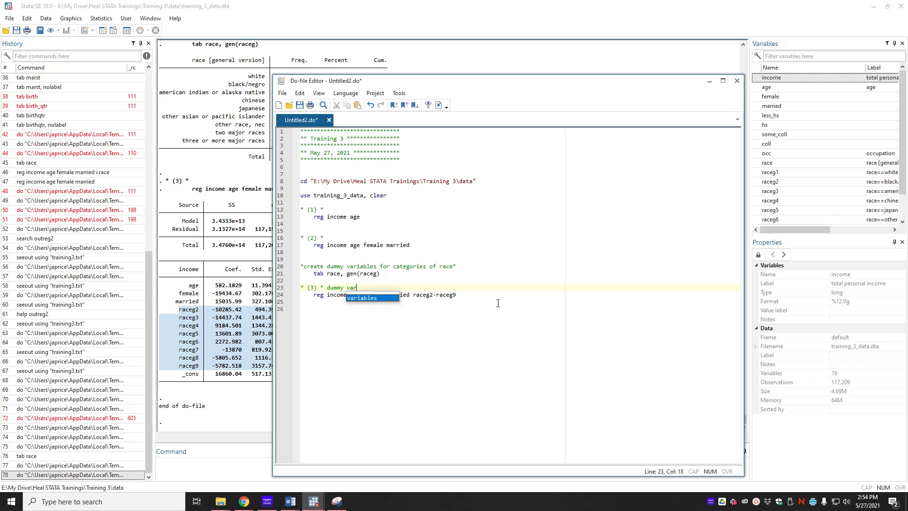
type("iables")
key("ctrl+Left")
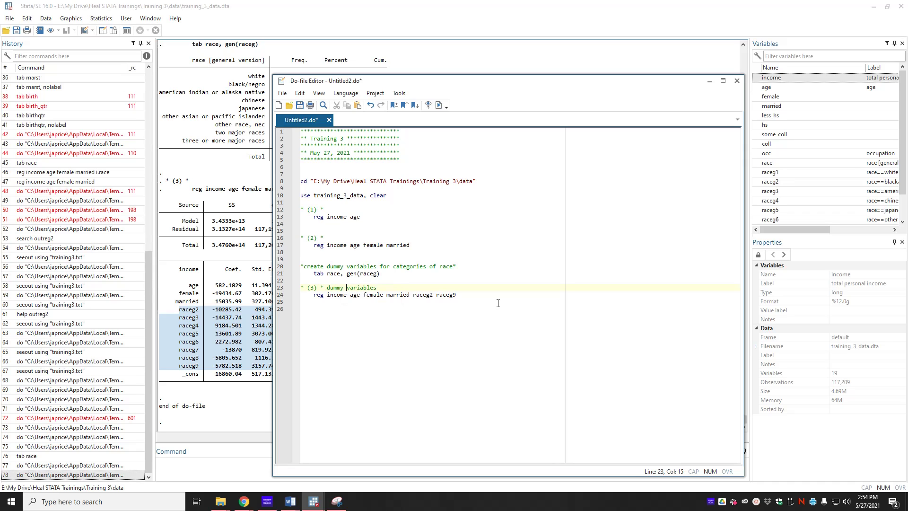
key("ctrl+Left")
type("categorical")
Add "reg income age female married i.race" as a second regression in section (3) and execute the do-file.
left_click(498, 304)
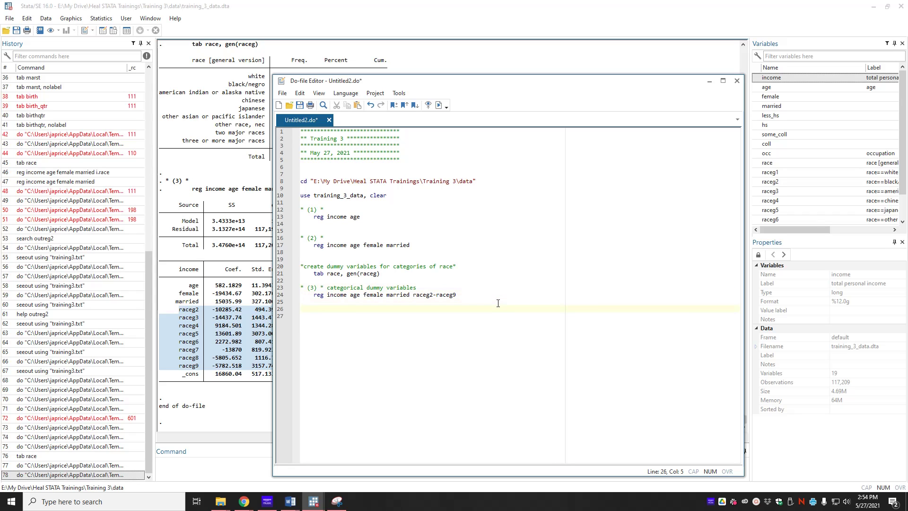
type("race income")
key("BackSpace")
key("BackSpace")
key("BackSpace")
key("BackSpace")
key("BackSpace")
key("BackSpace")
key("BackSpace")
key("BackSpace")
key("BackSpace")
key("BackSpace")
key("BackSpace")
type("eg income age femal ")
type(" married")
key("Down")
key("Down")
type("i.race")
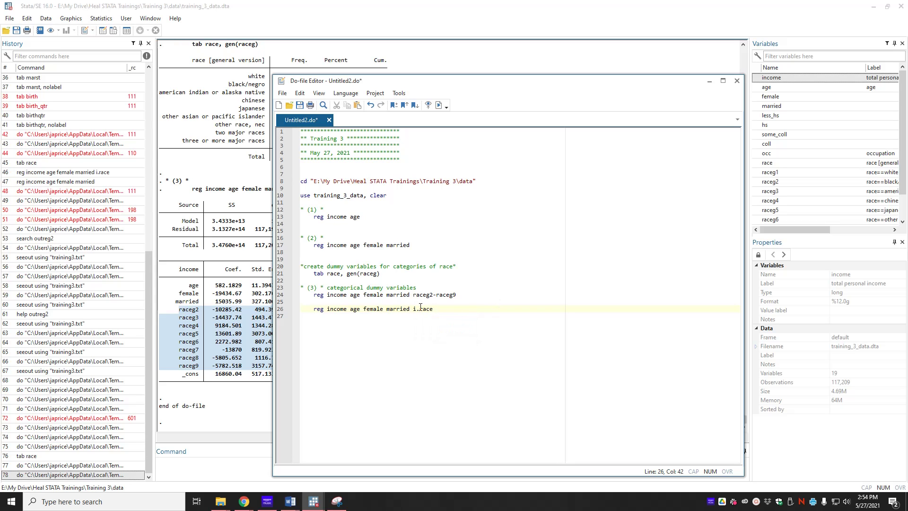
left_click(439, 105)
Compare the race coefficients of the raceg2-raceg9 regression with those of the i.race regression in the results.
left_click(211, 305)
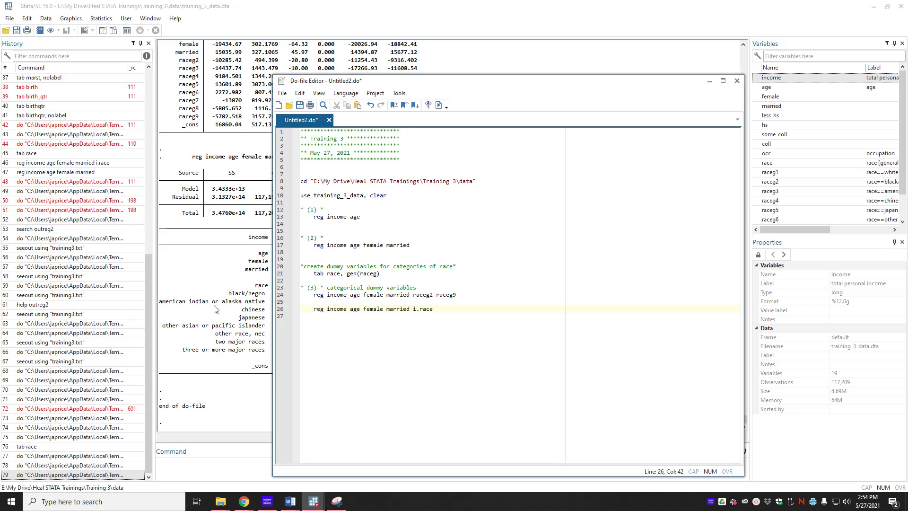
scroll(256, 232, "up", 10)
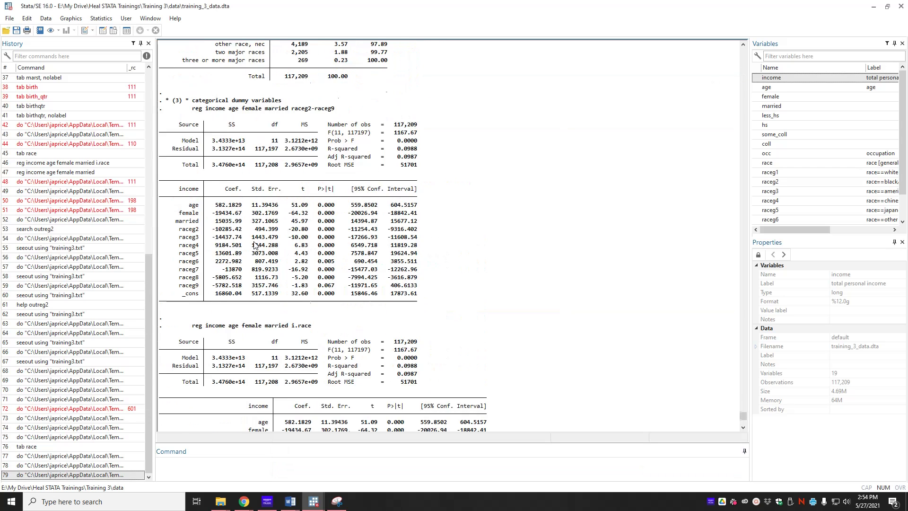
left_click_drag(192, 181, 336, 183)
scroll(281, 232, "down", 9)
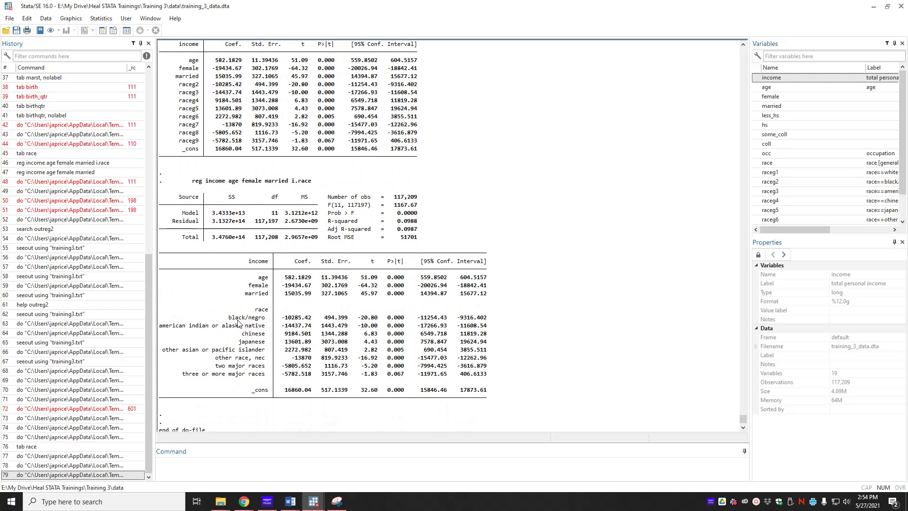
left_click_drag(231, 320, 485, 375)
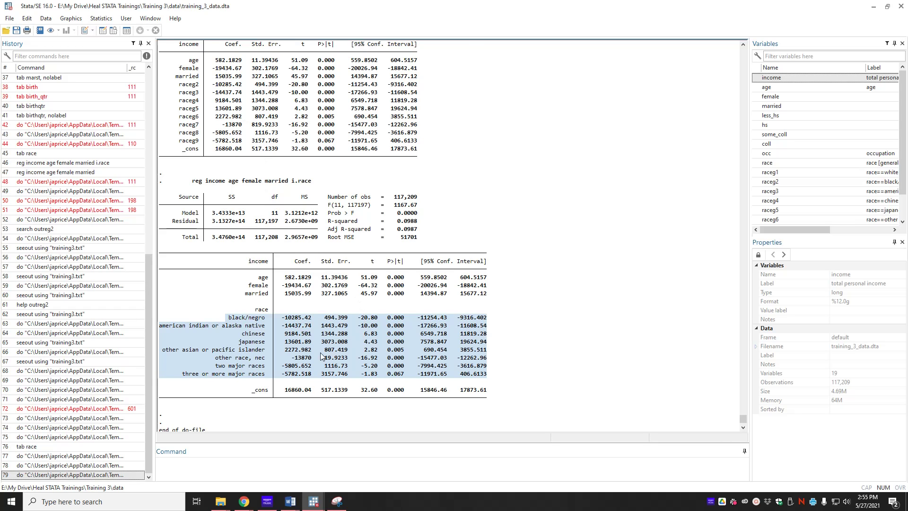
scroll(321, 357, "up", 1)
scroll(317, 361, "up", 2)
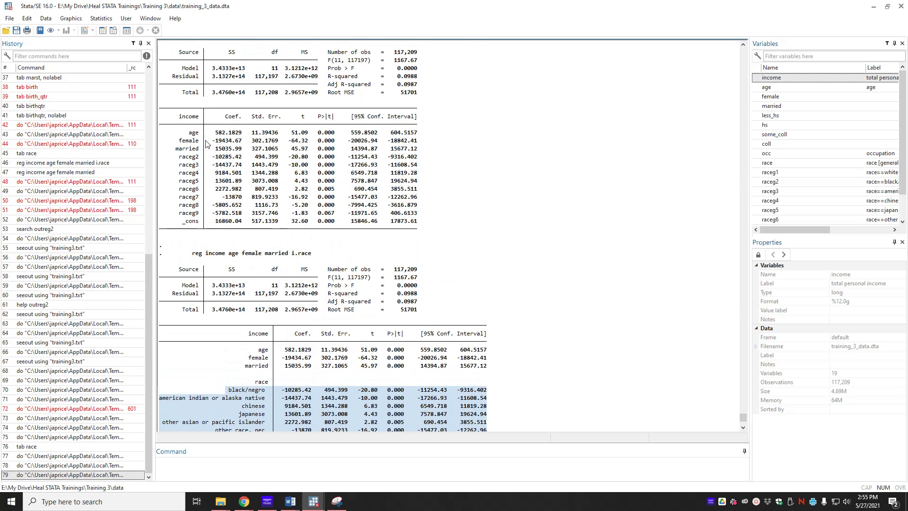
Compare the age, female and married coefficients of the raceg2-raceg9 regression with those of the i.race regression.
left_click_drag(179, 132, 424, 152)
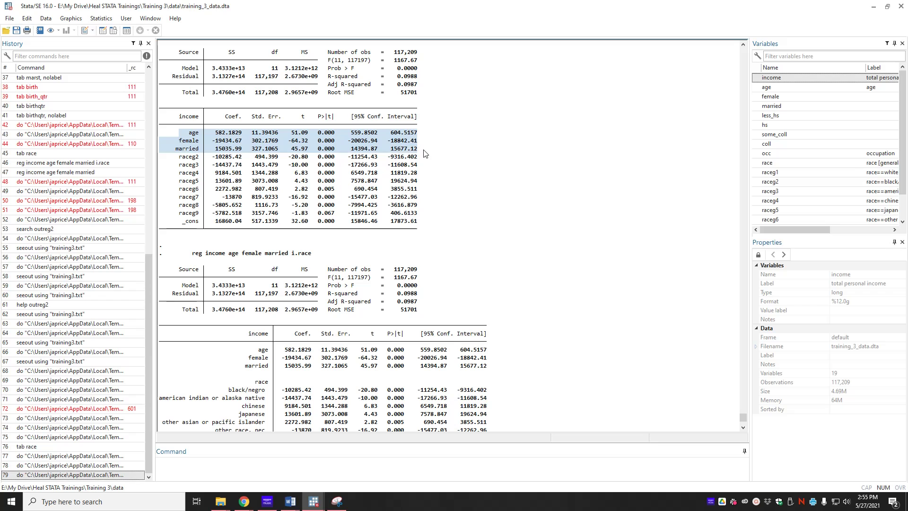
scroll(276, 353, "down", 2)
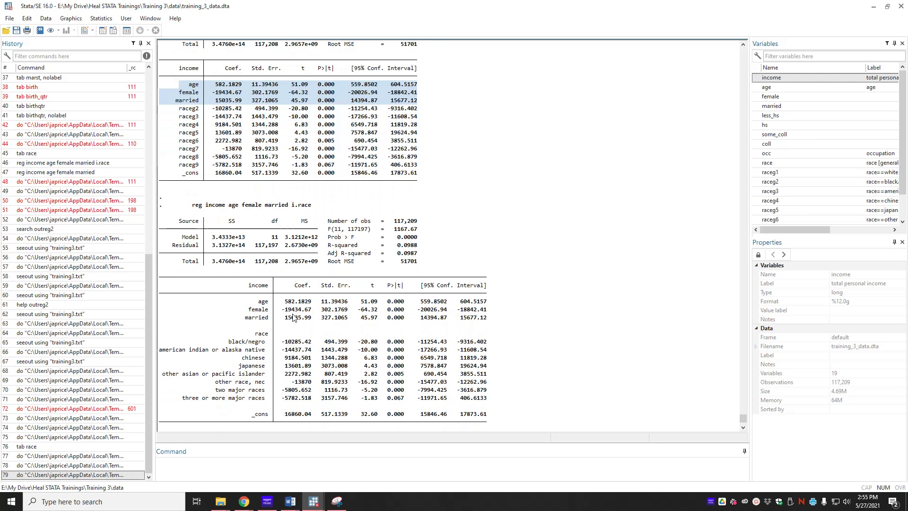
scroll(294, 318, "down", 2)
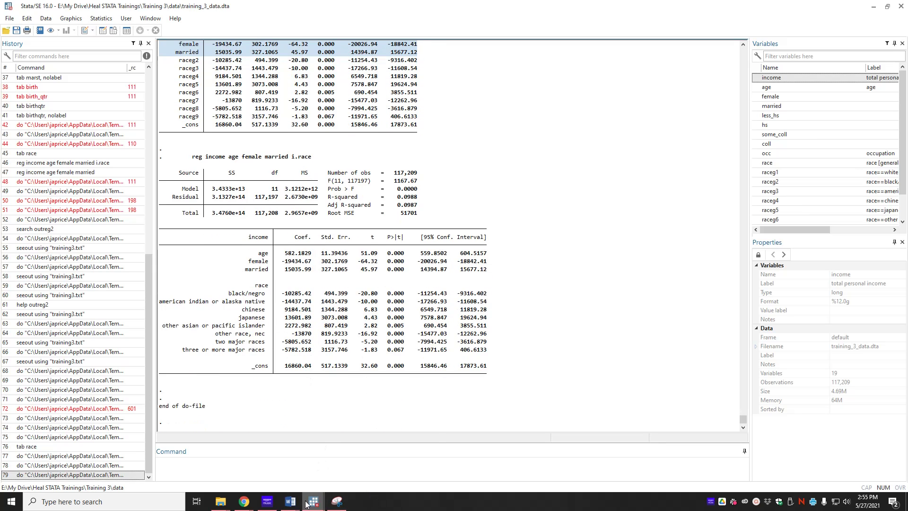
Add "reg income age female married, absorb(race)" as a third regression in section (3) and execute the do-file.
mouse_move(313, 501)
left_click(331, 454)
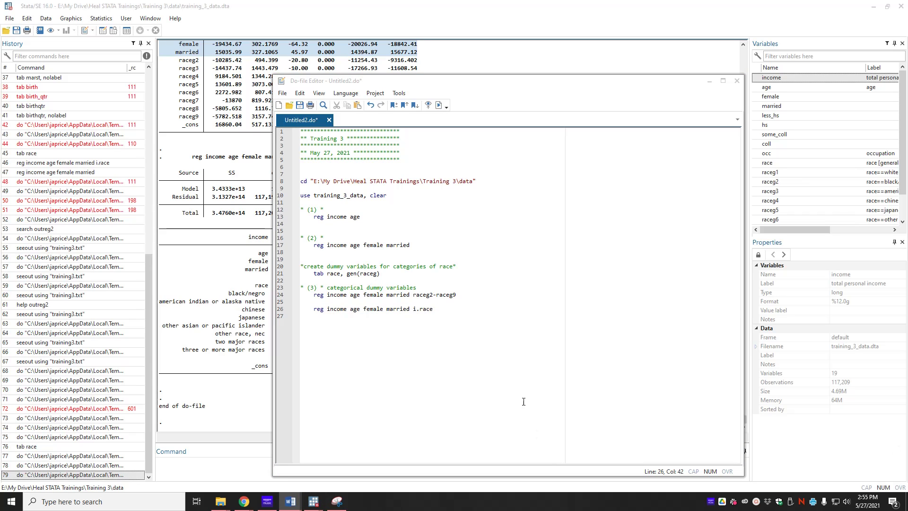
left_click(435, 334)
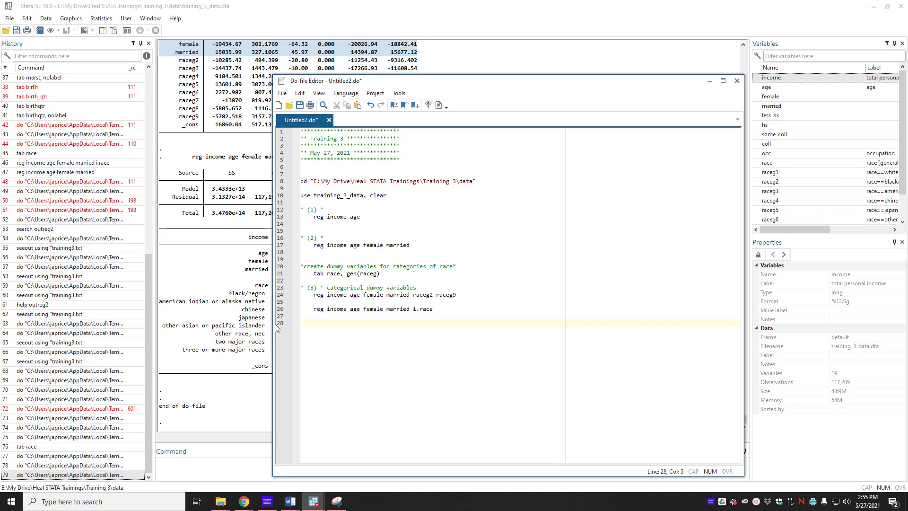
type("reg income age f")
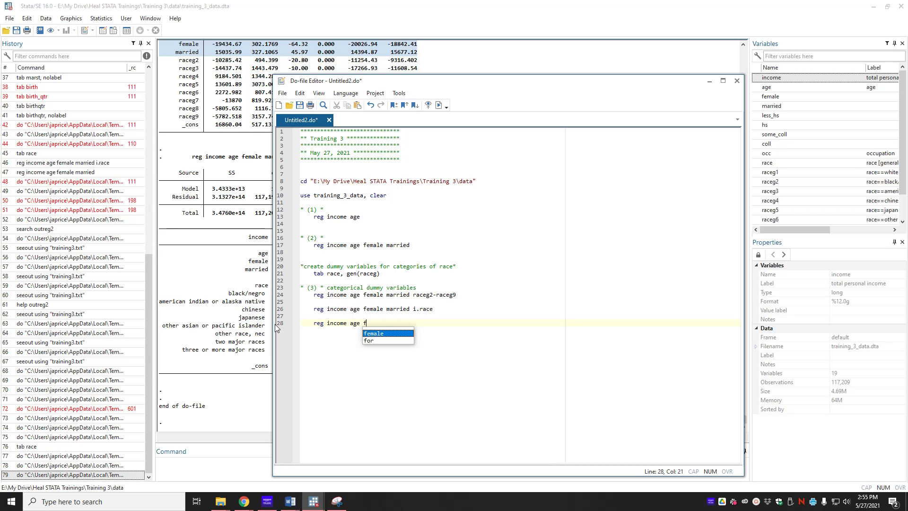
type("emale married ")
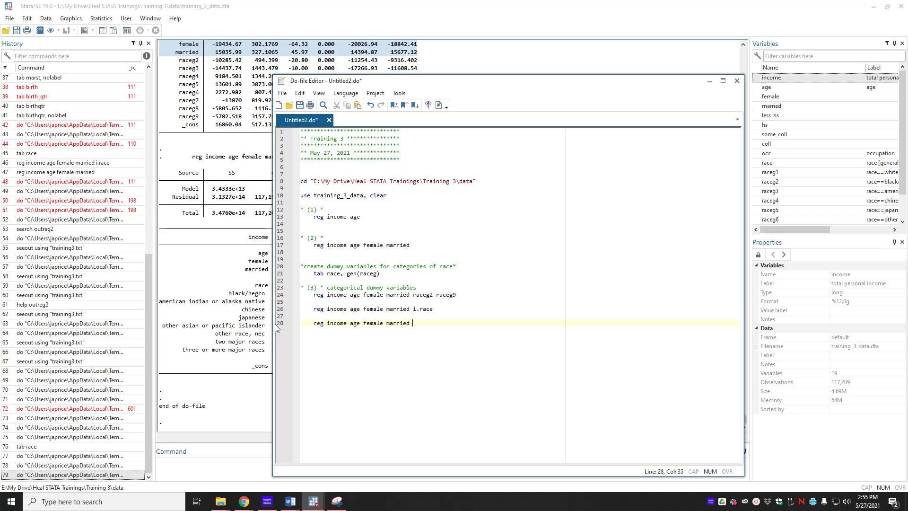
type(" absorb(race")
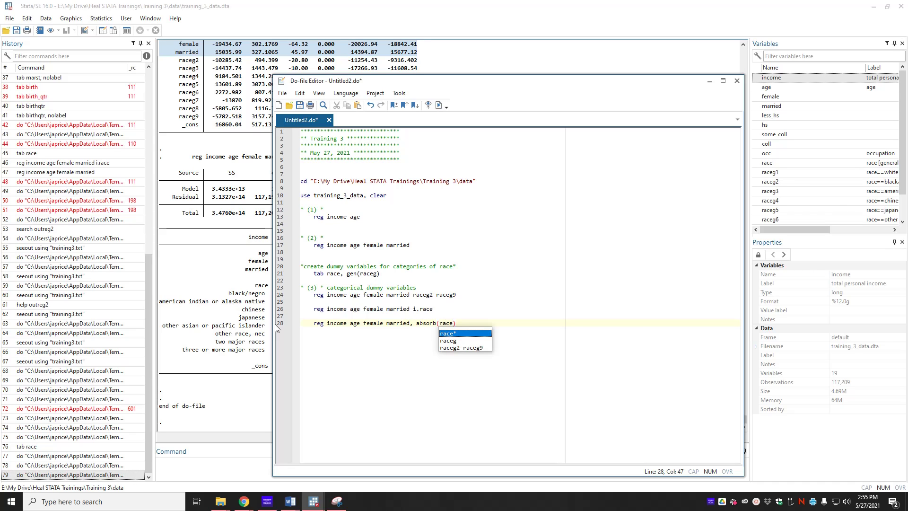
type(")")
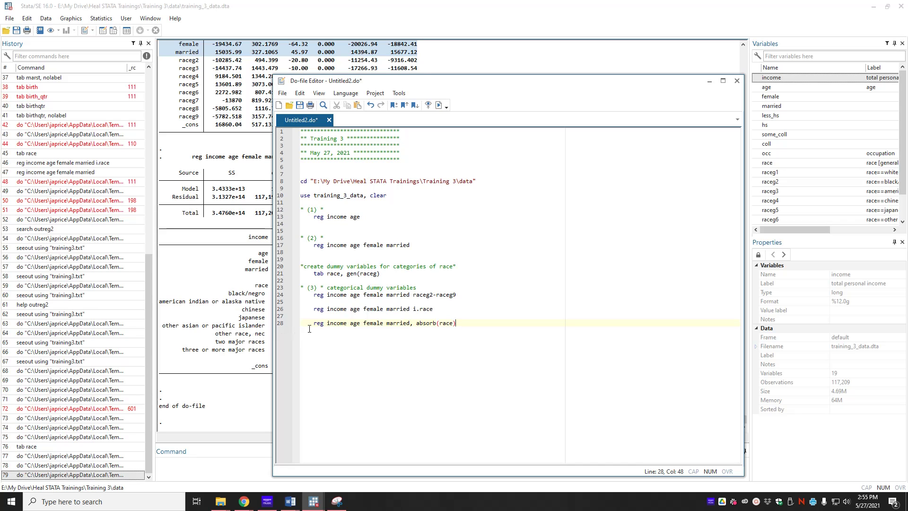
key("ctrl+d")
Highlight "absorbing indicators" and the age, female and married rows in the absorb(race) regression's output.
left_click(244, 389)
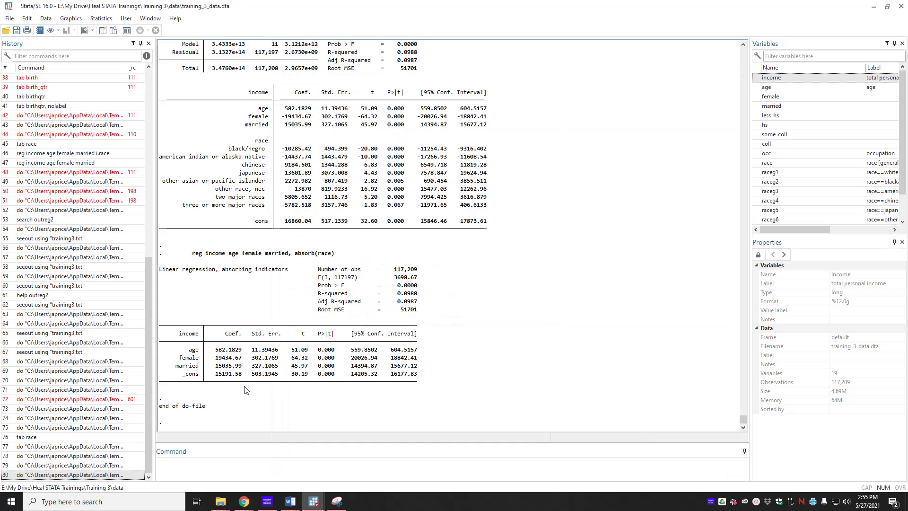
left_click_drag(223, 269, 288, 271)
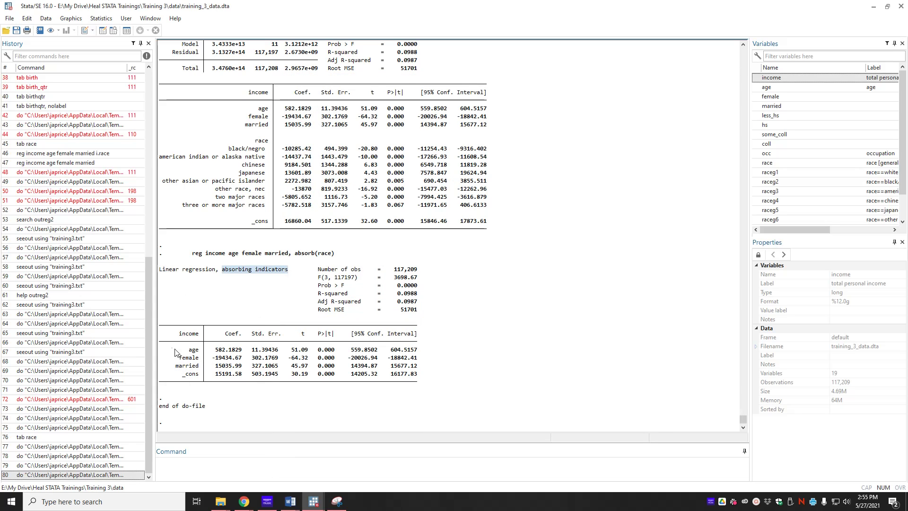
left_click_drag(172, 349, 415, 366)
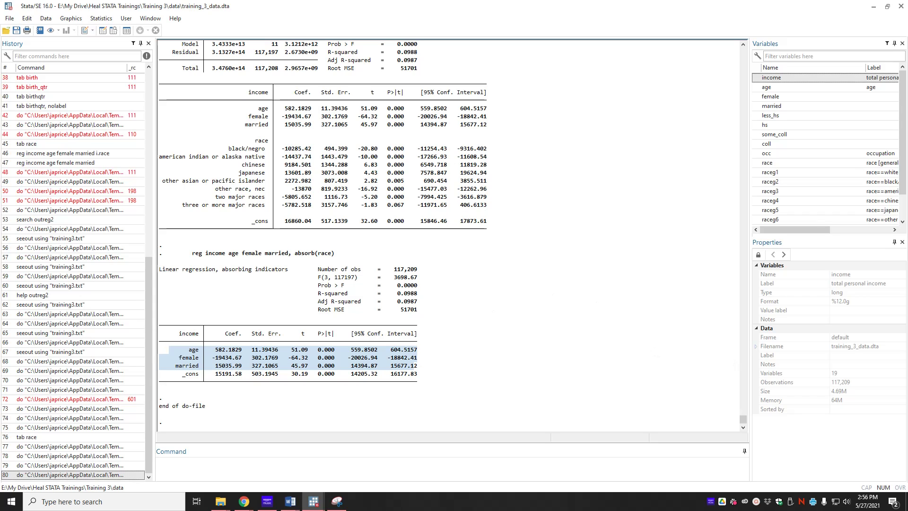
Return to the do-file and add the line "xtset race" below the absorb(race) regression.
key("alt+Tab")
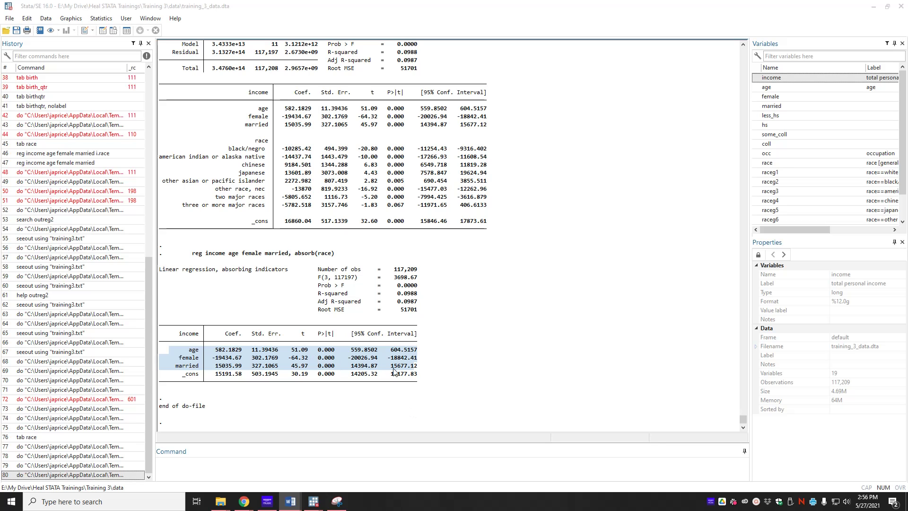
key("alt+Tab")
left_click(314, 499)
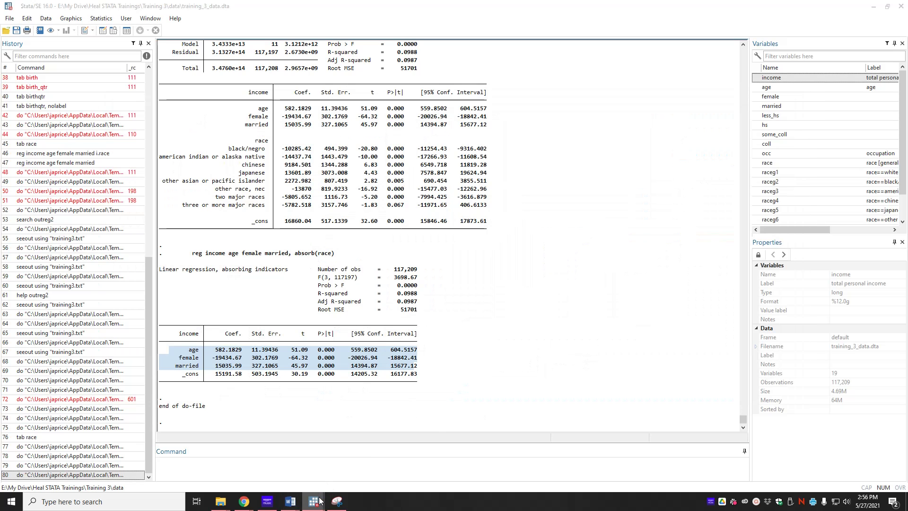
left_click(398, 470)
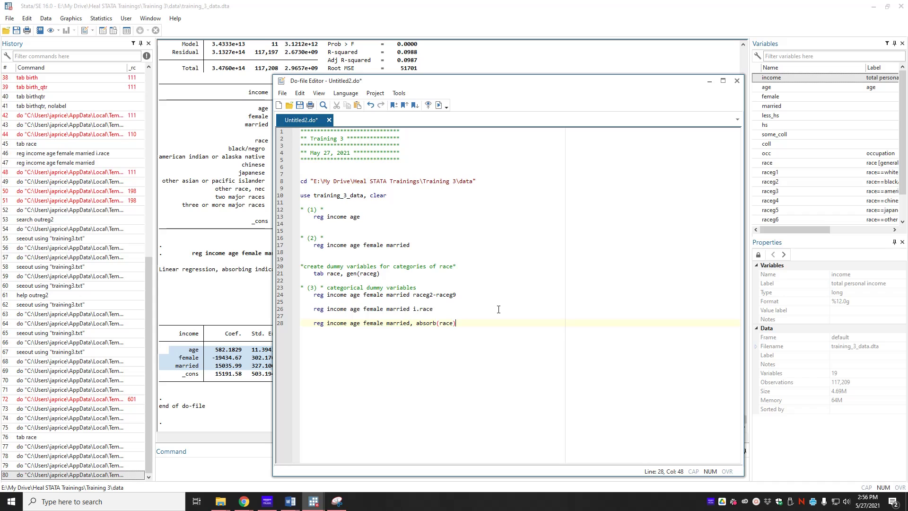
key("Return")
key("Return")
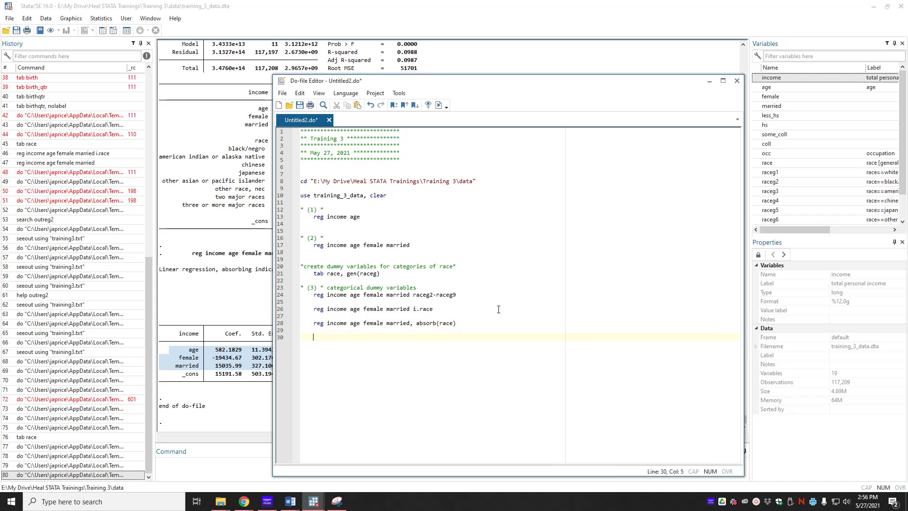
type("xtset race")
key("Escape")
key("Return")
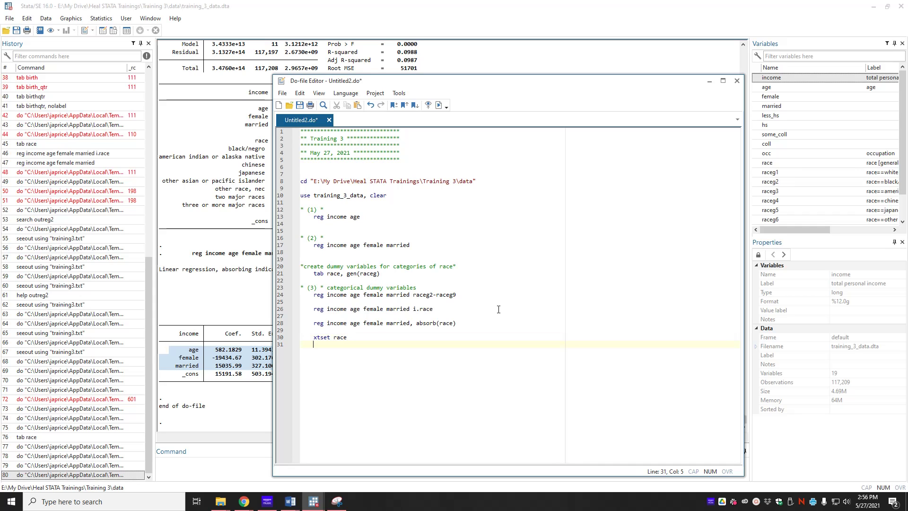
Add "xtreg income age female married, fe" below the xtset line and execute the do-file.
type("xtreg income age fe")
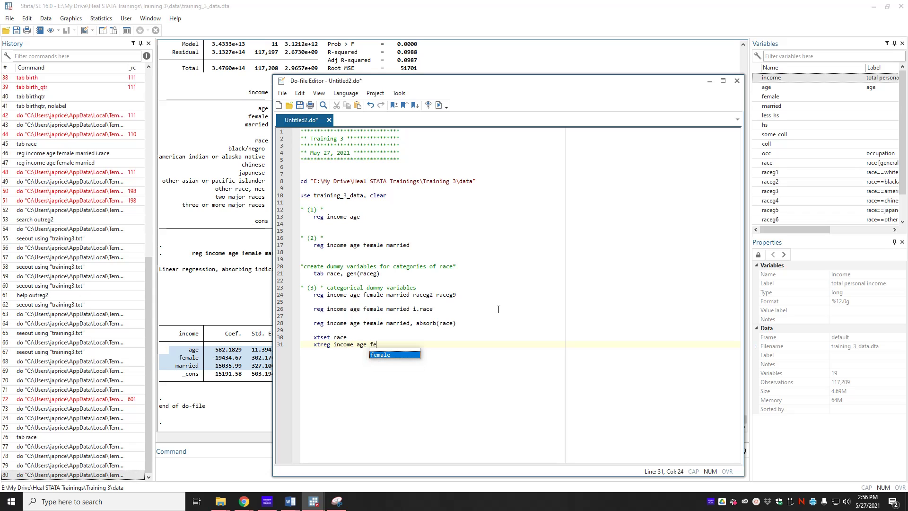
type("male married,")
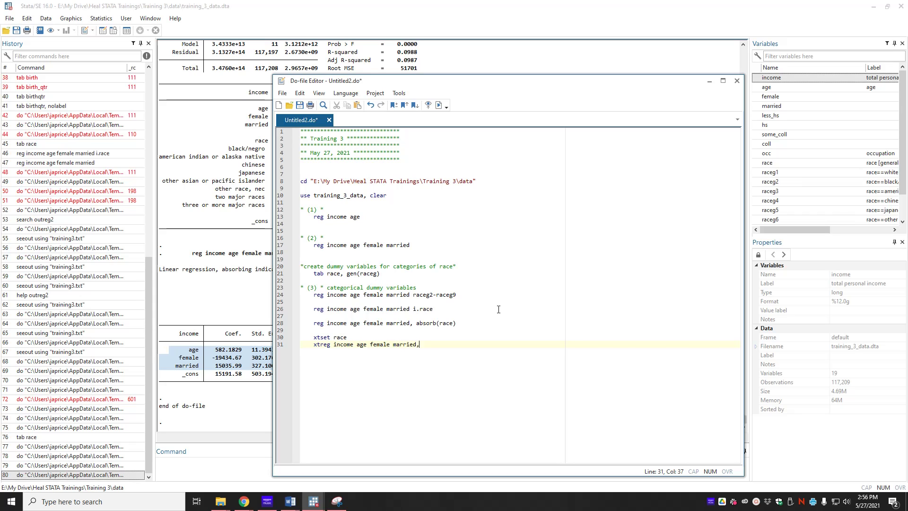
type(" fe")
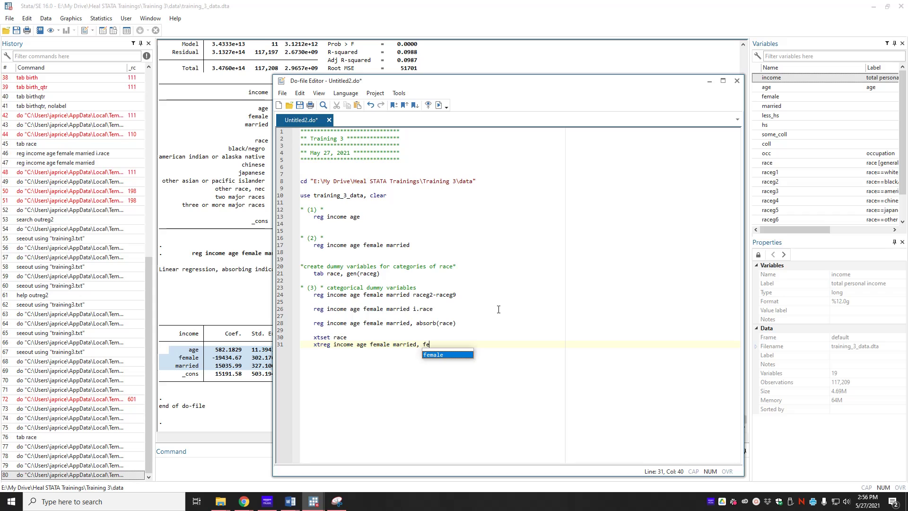
left_click(490, 407)
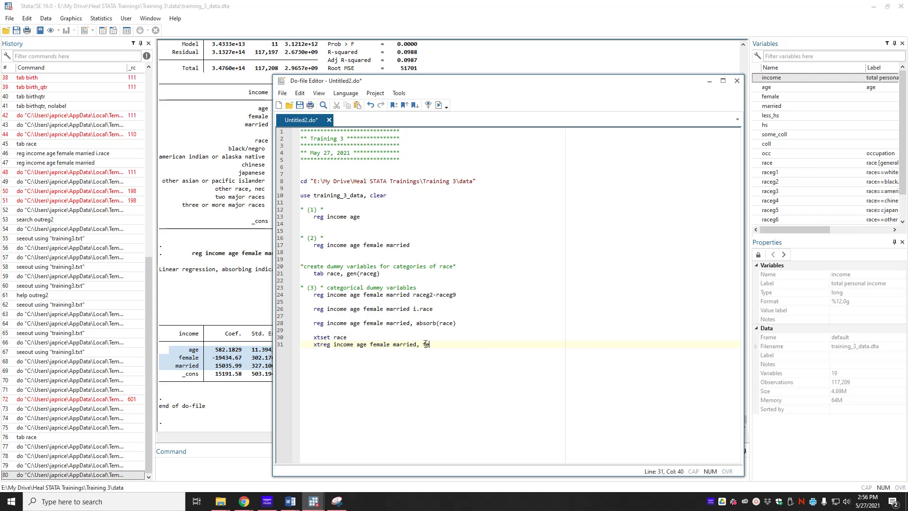
key("ctrl+d")
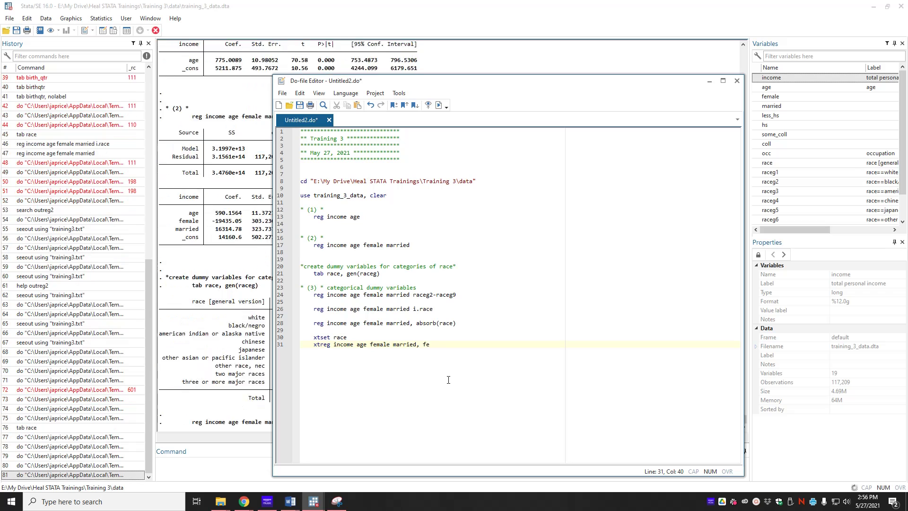
Examine the coefficient table from age to _cons in the fixed-effects regression's output against the commands in the do-file.
left_click(228, 399)
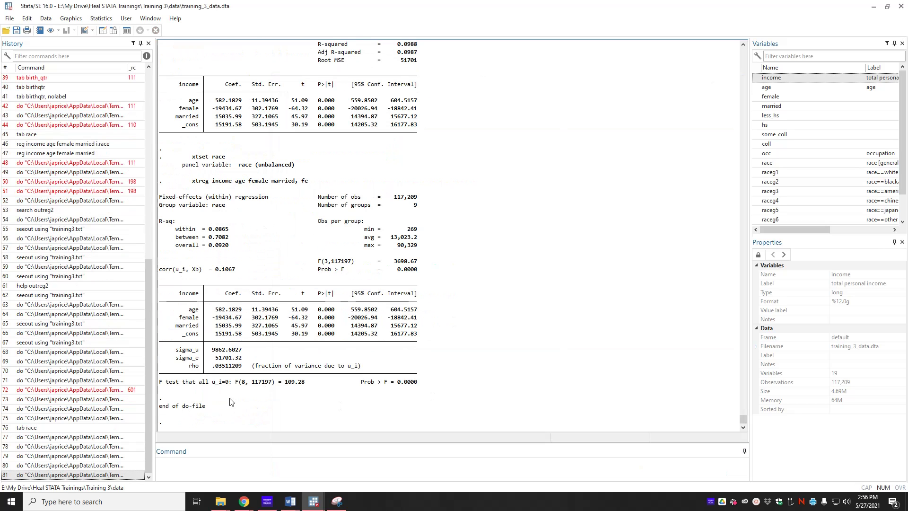
left_click_drag(160, 310, 417, 337)
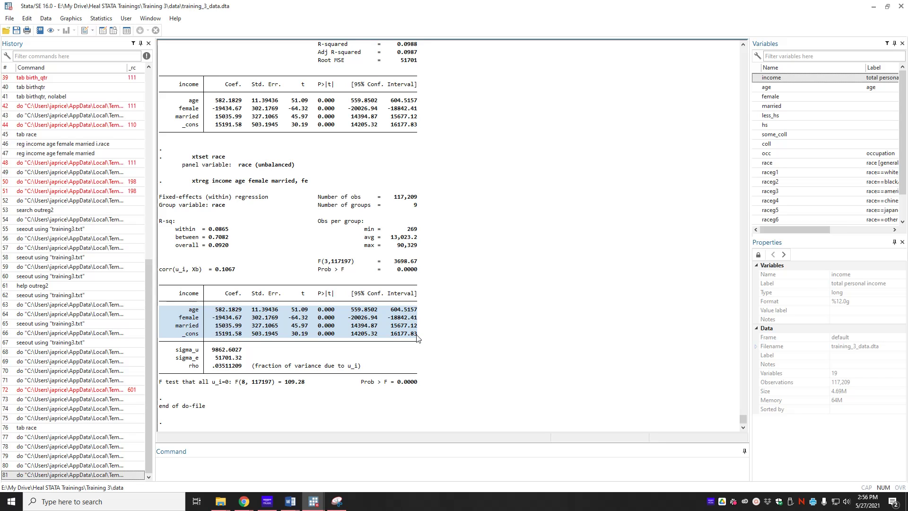
key("ctrl+9")
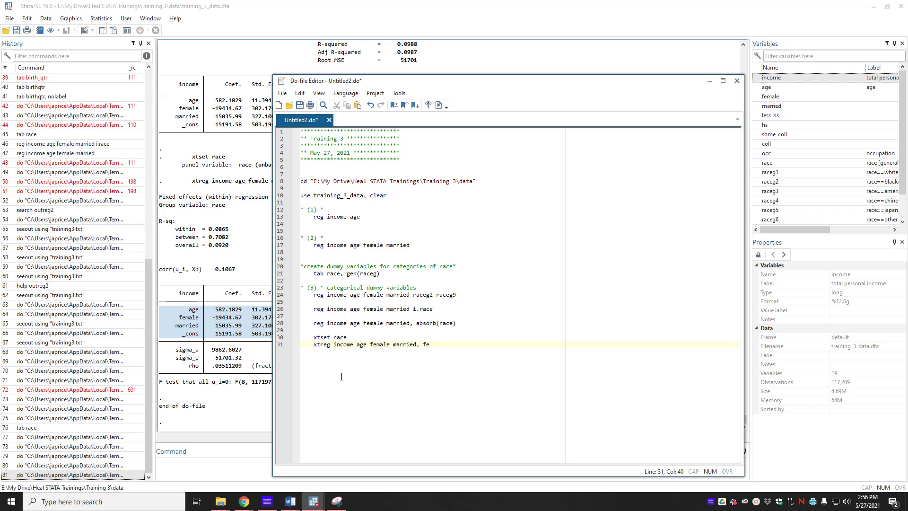
key("alt+Tab")
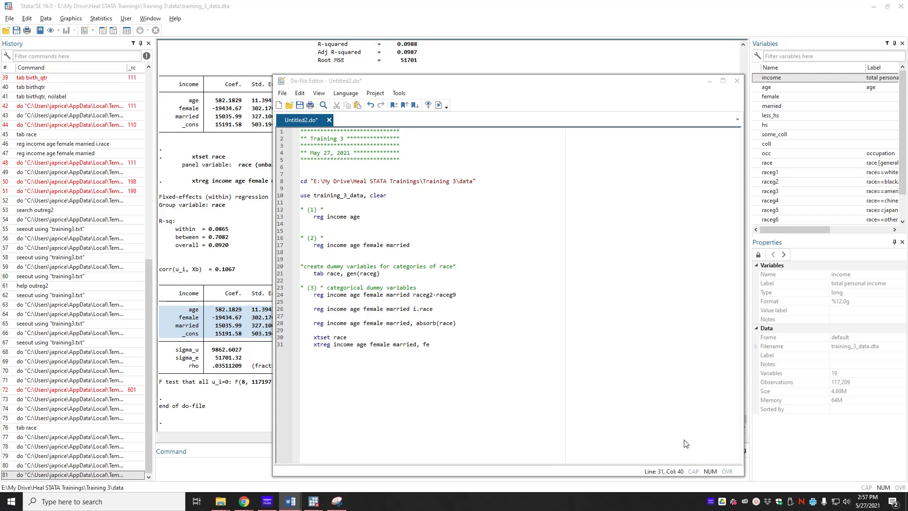
left_click(253, 260)
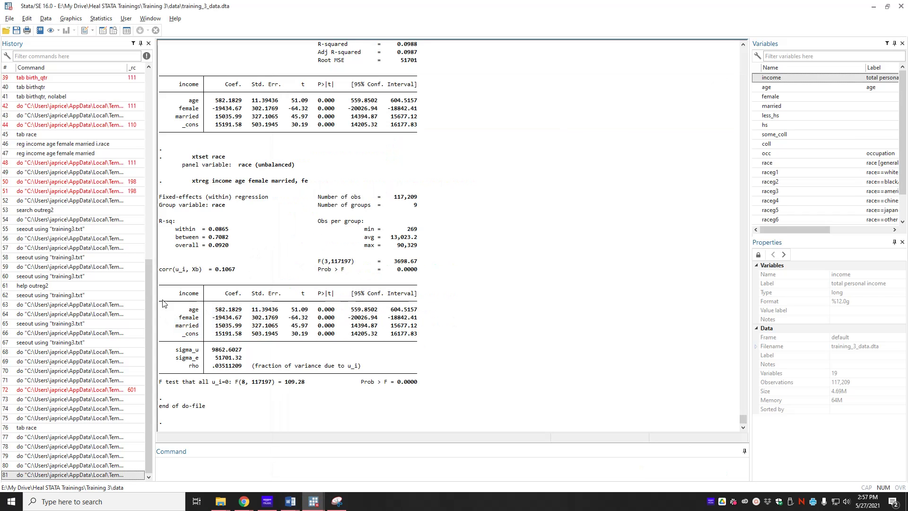
left_click_drag(160, 292, 413, 336)
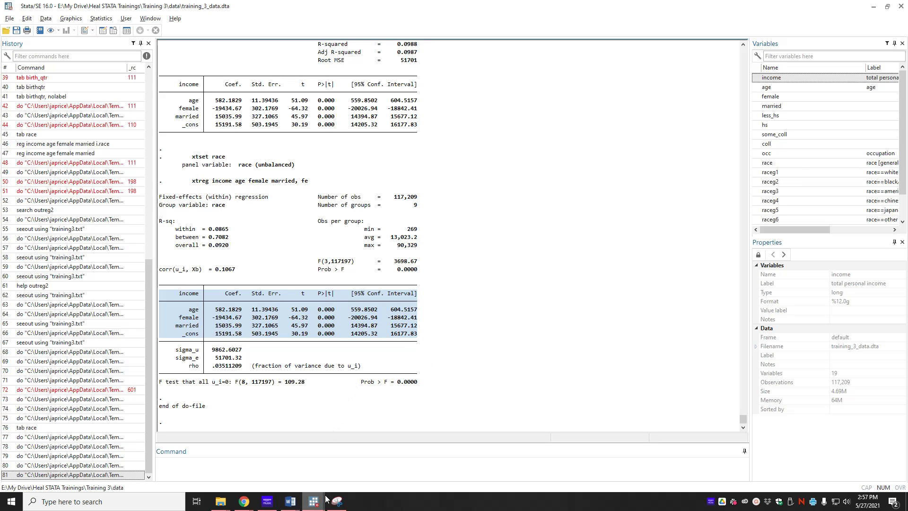
mouse_move(319, 504)
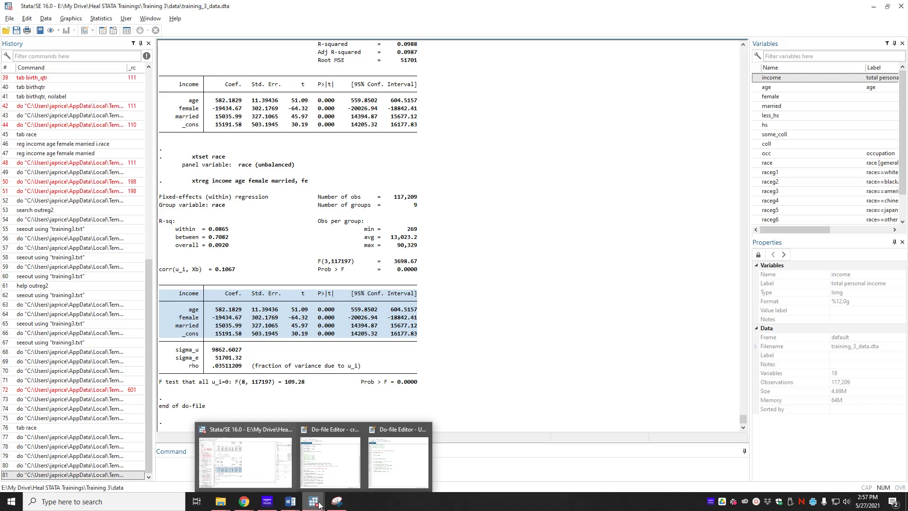
left_click(496, 328)
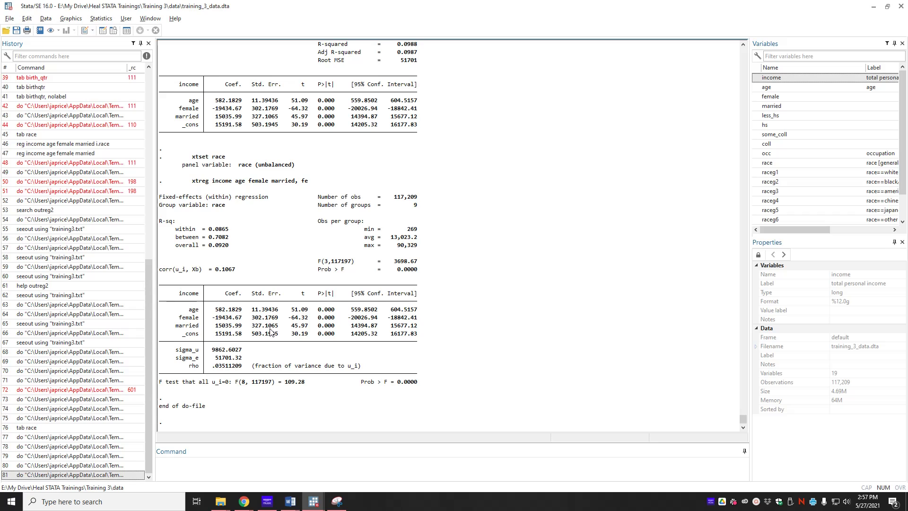
Write "ssc install outreg2" on Stata's command line.
mouse_move(315, 500)
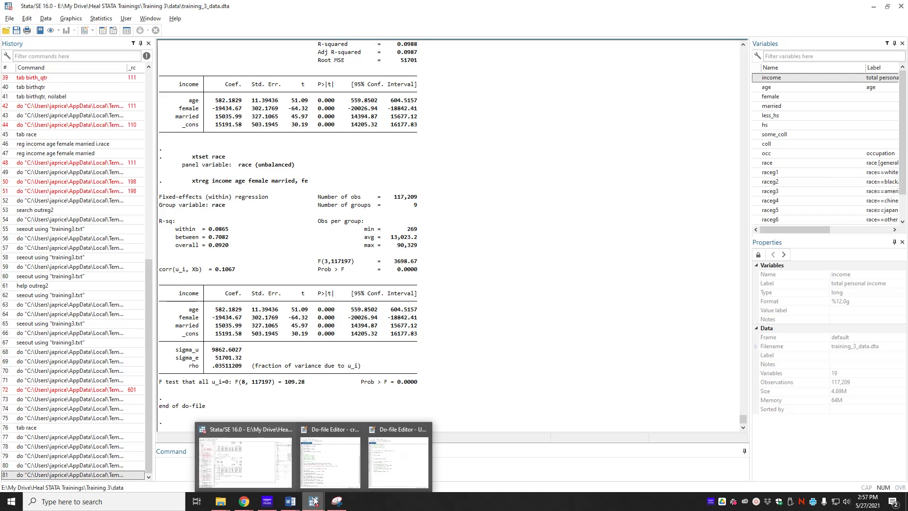
left_click(475, 472)
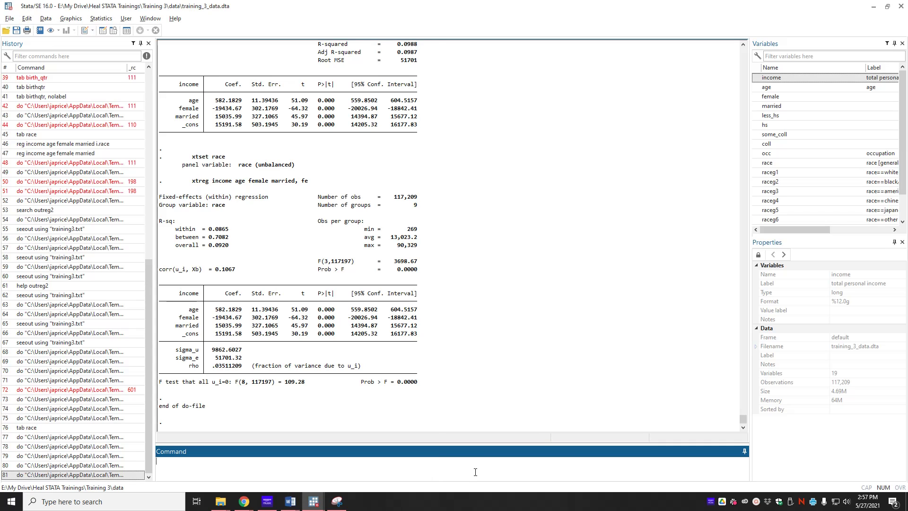
type("ssc install outreg2")
Return to the do-file and insert a new line between "use training_3_data, clear" and section (1).
left_click(314, 502)
left_click(399, 462)
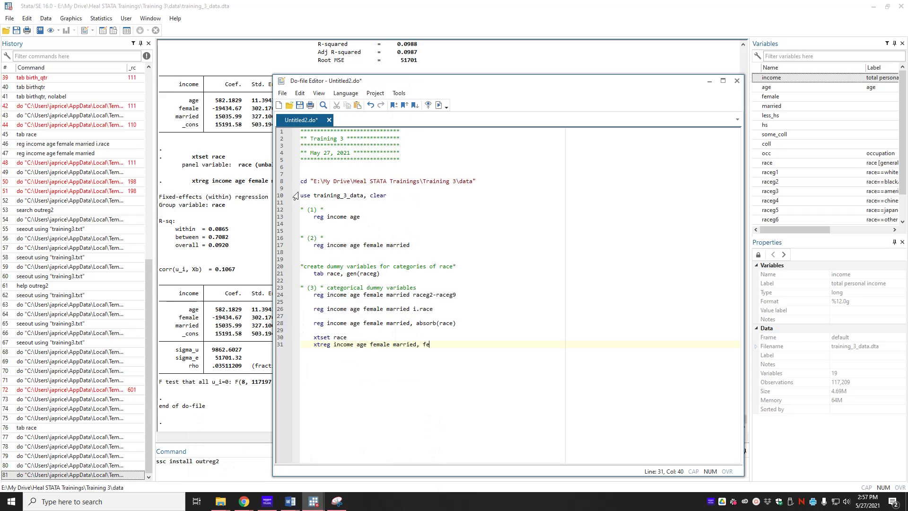
left_click(450, 193)
key("Return")
key("Return")
type("outreg2")
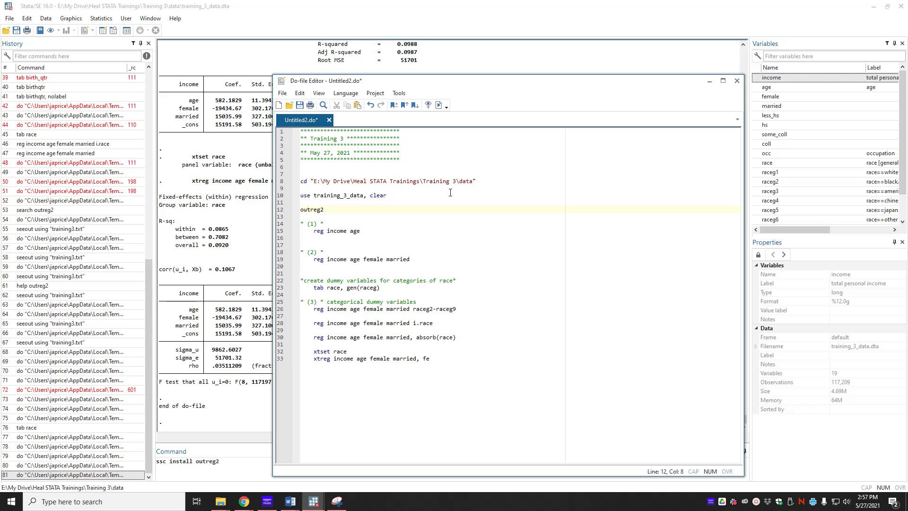
key("BackSpace")
key("BackSpace")
key("BackSpace")
key("BackSpace")
key("BackSpace")
key("BackSpace")
key("BackSpace")
Write "ssc install outreg2" on the line below "use training_3_data, clear" and execute the do-file.
type("ssc")
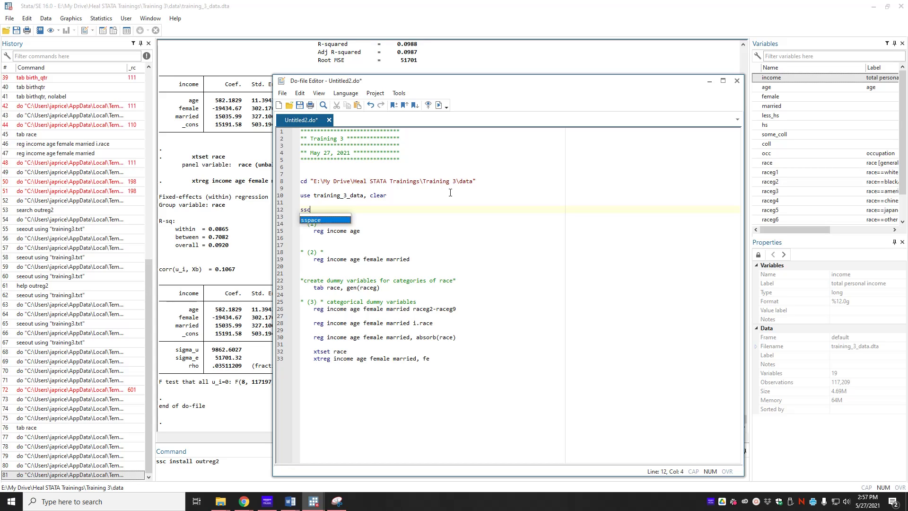
type(" inst")
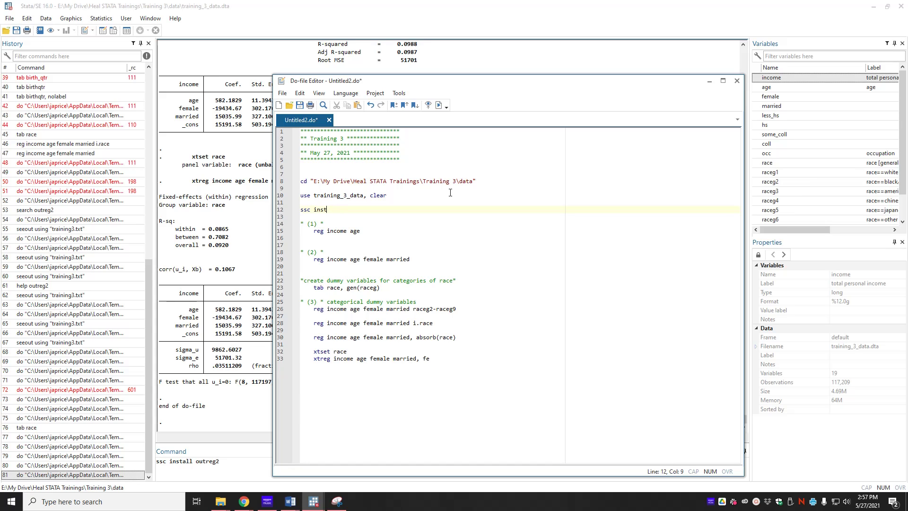
type("all outreg2")
left_click(438, 105)
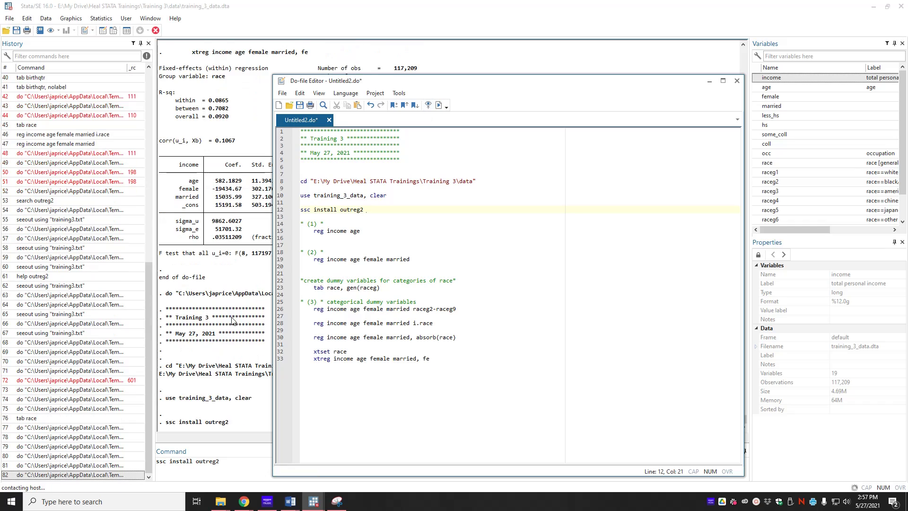
Find the "ssc install outreg2" command in the results output and highlight it together with its response lines.
left_click(212, 400)
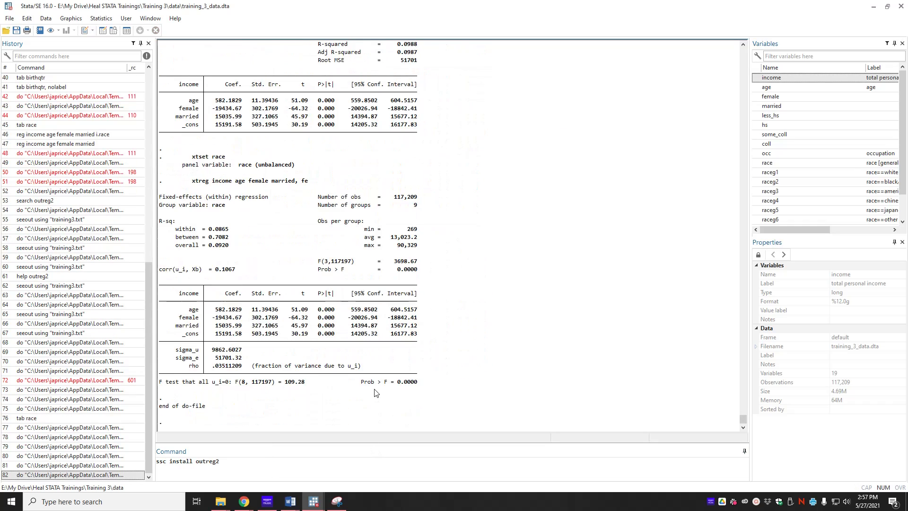
scroll(331, 369, "up", 20)
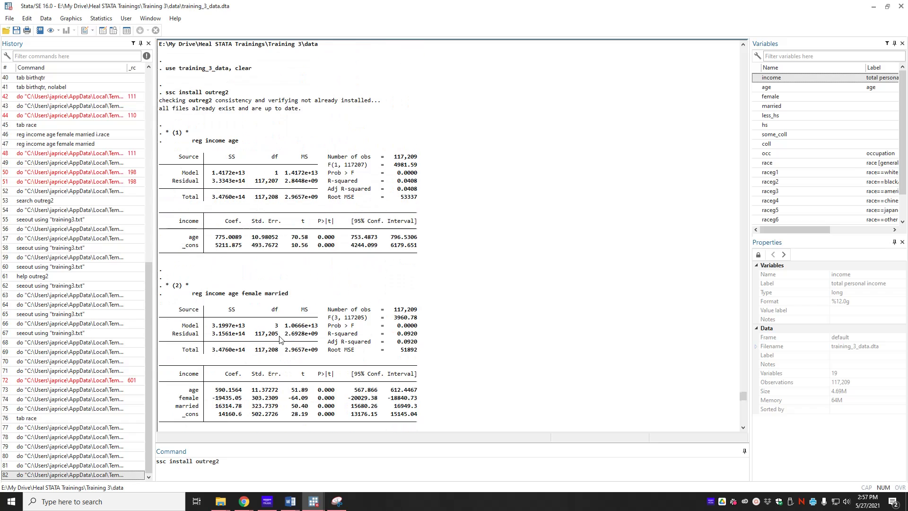
scroll(279, 331, "up", 5)
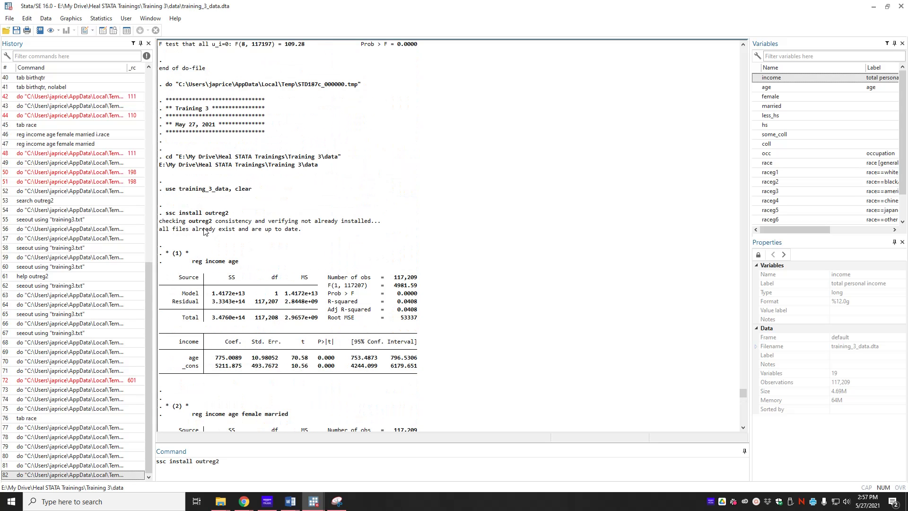
left_click_drag(302, 231, 162, 215)
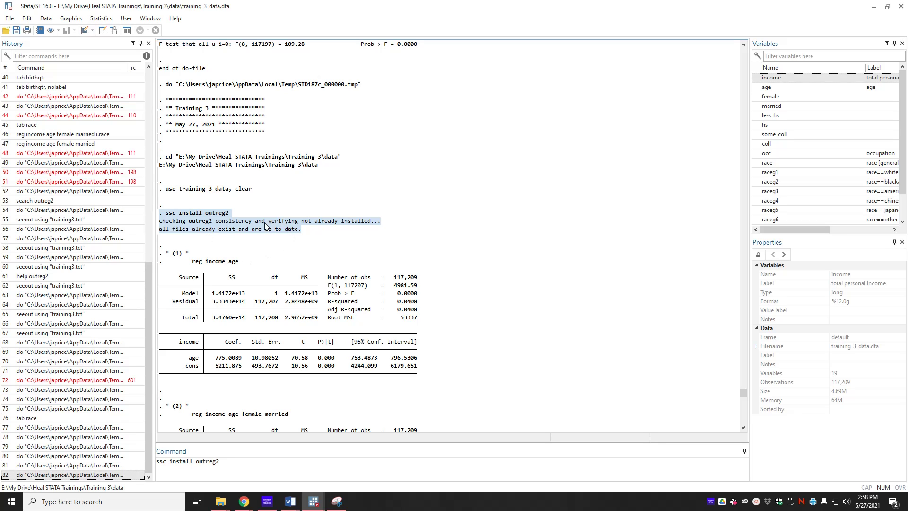
Add "outreg2 using training.xls, se bracket replace" below "reg income age" in the do-file and execute it.
key("alt+Tab")
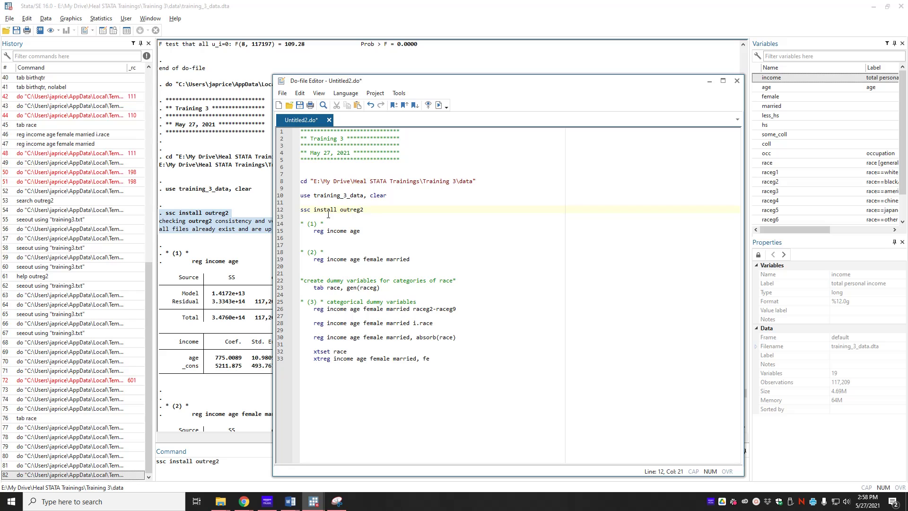
left_click(371, 232)
key("Return")
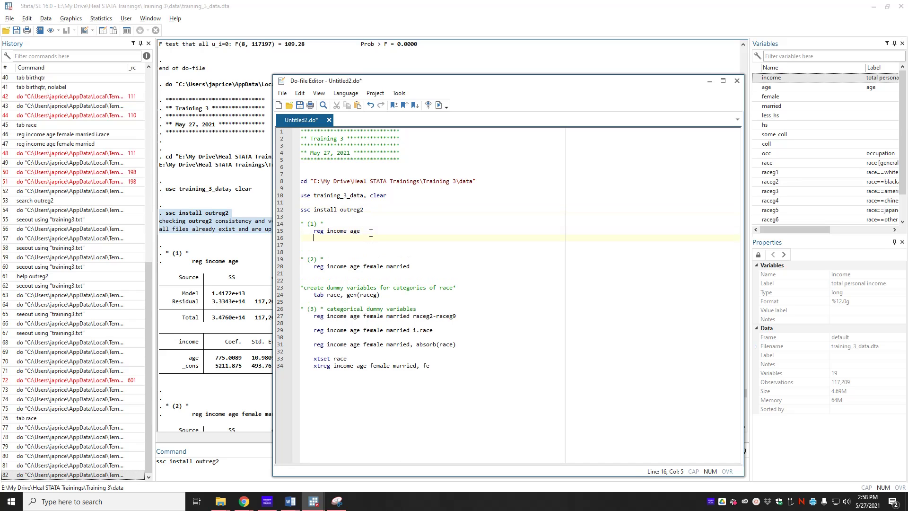
type("outreg")
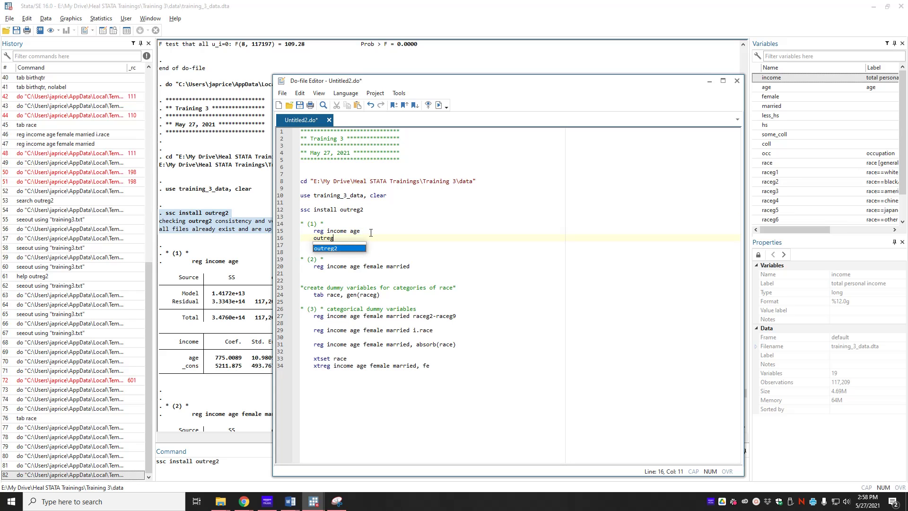
type("2 usin")
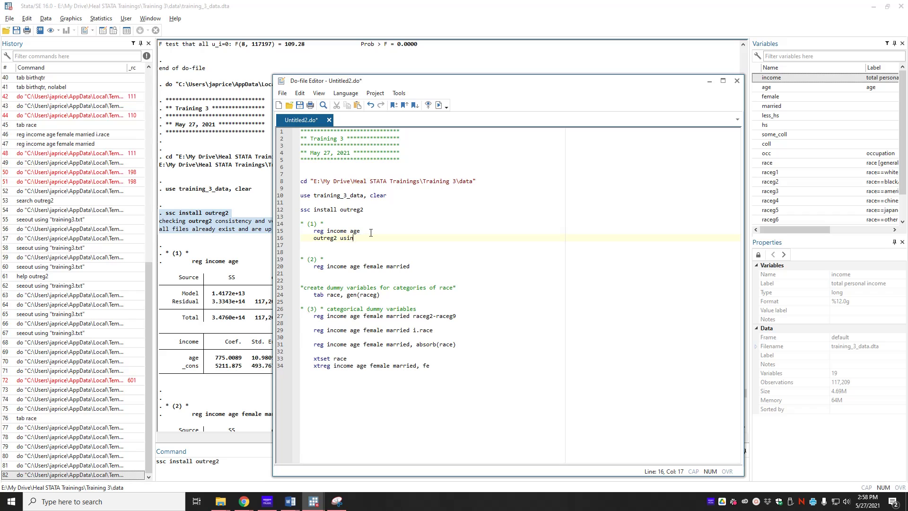
type("g training.xls, se bracket replace")
left_click(439, 105)
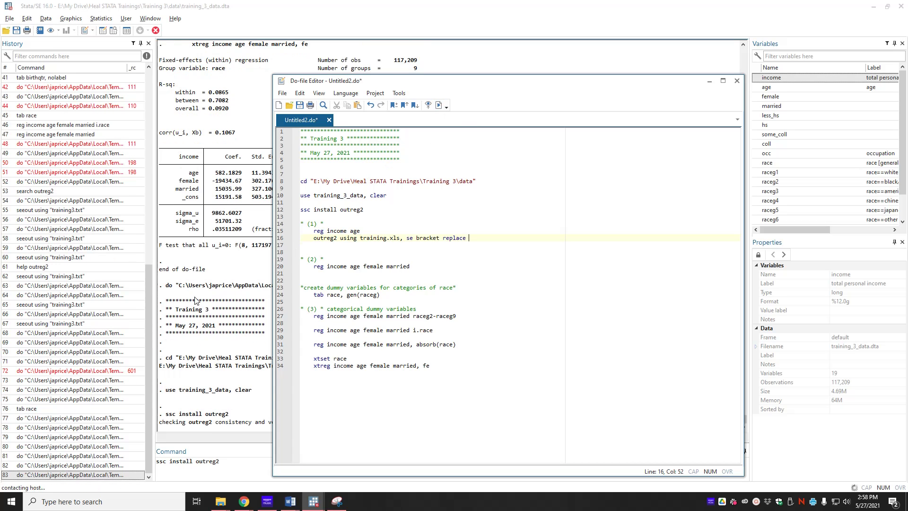
Open the seeout table for training.xls from the outreg2 output, review its regression column, and close it.
left_click(203, 390)
scroll(237, 268, "up", 10)
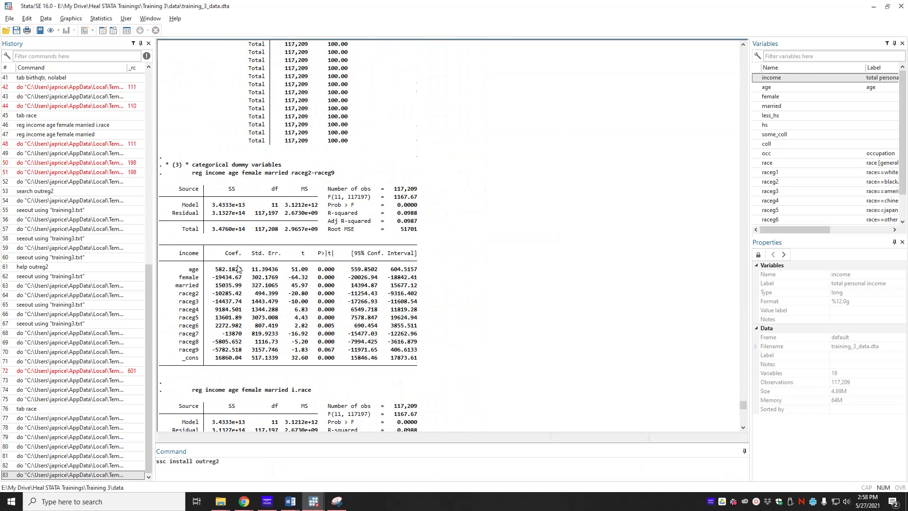
scroll(238, 268, "up", 15)
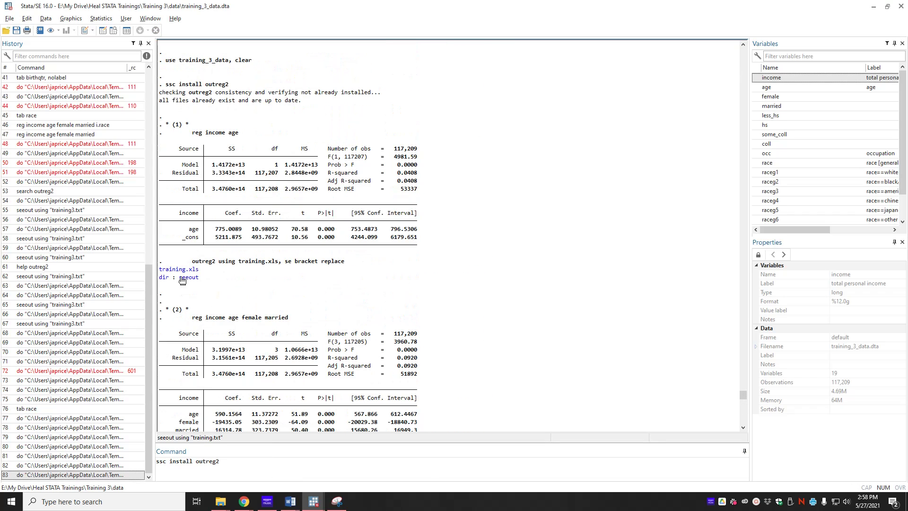
left_click(193, 280)
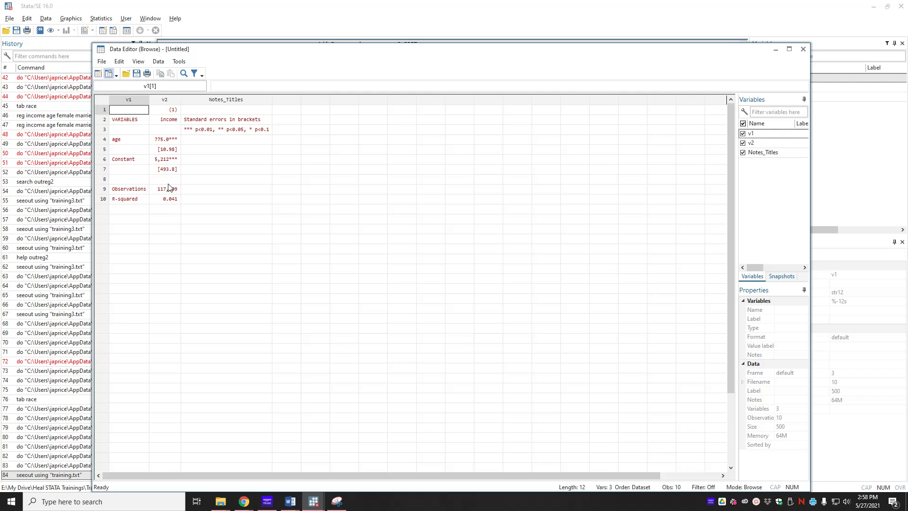
left_click(803, 50)
key("Return")
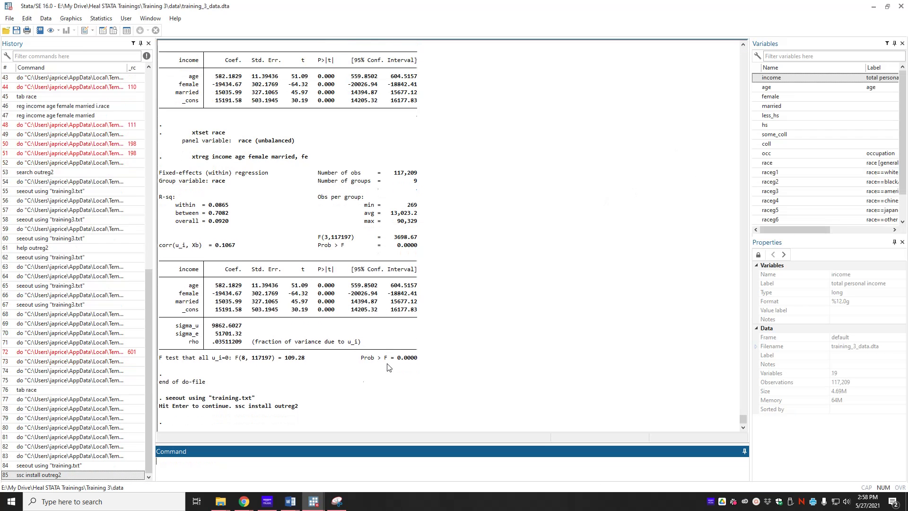
In File Explorer, go from the data folder to Training 3's output folder and view training3.xls.
mouse_move(220, 500)
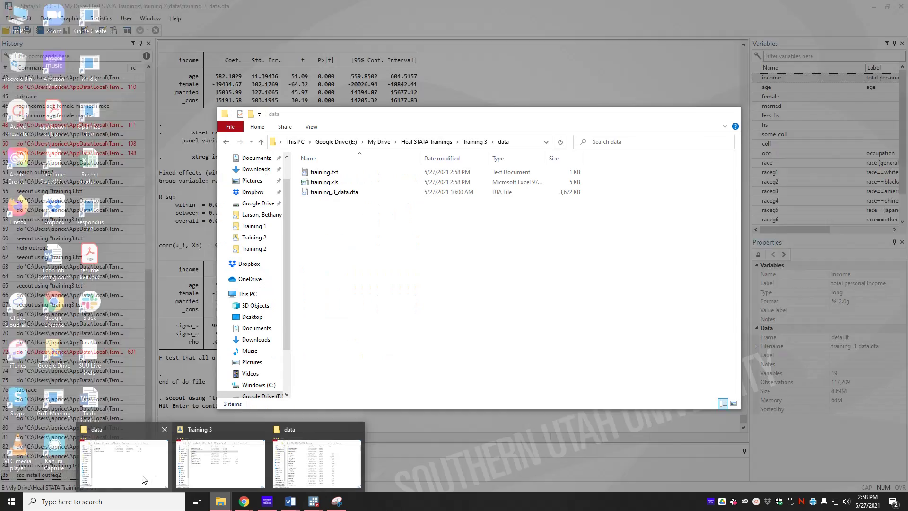
left_click(144, 478)
left_click(476, 141)
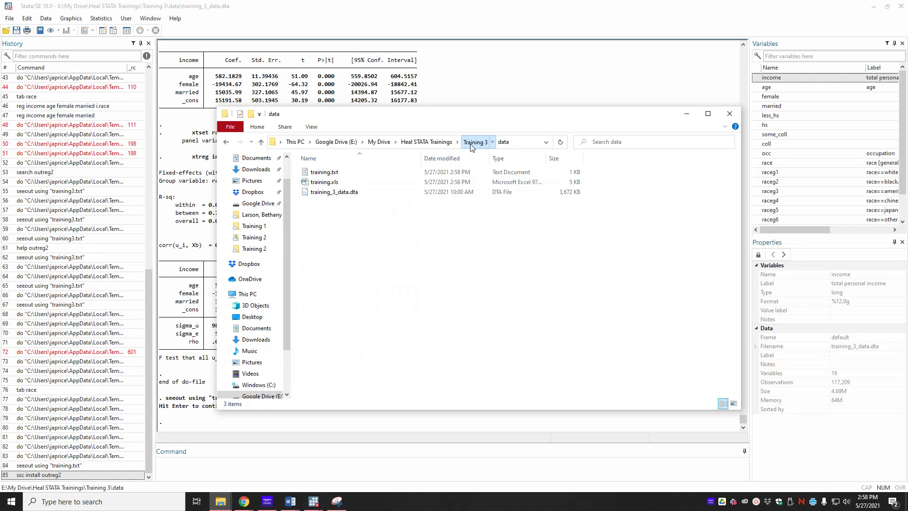
double_click(325, 191)
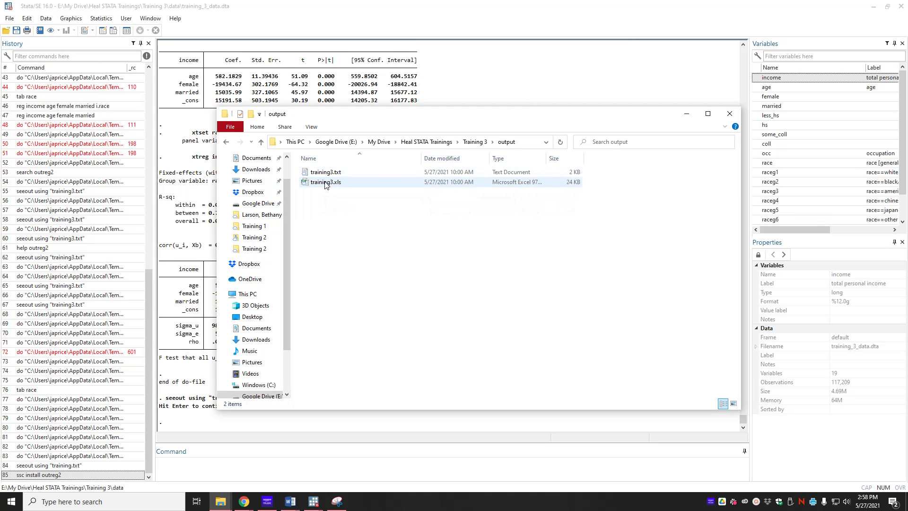
left_click(325, 185)
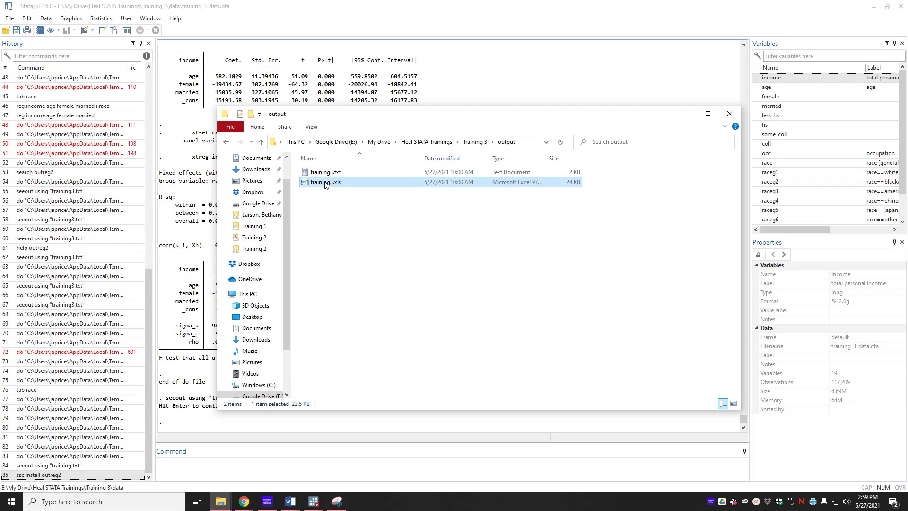
double_click(325, 183)
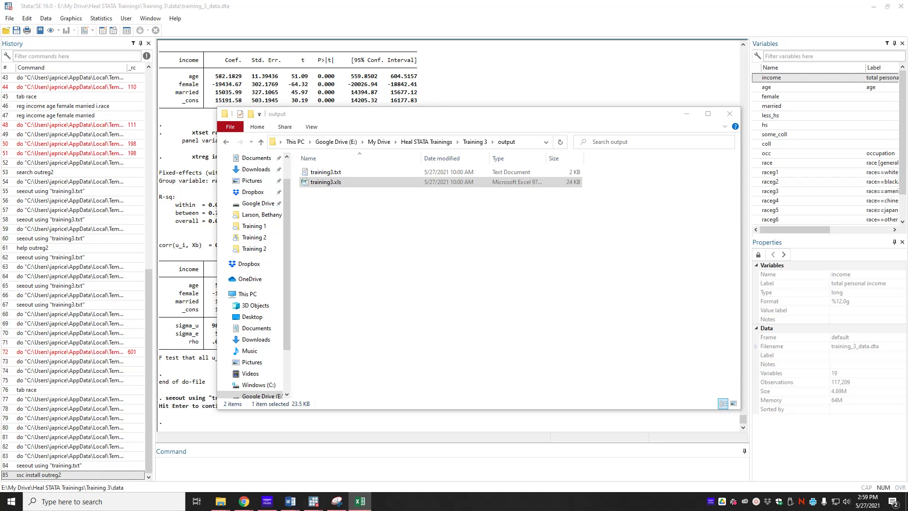
left_click(686, 114)
Copy the do-file's cd line above "ssc install outreg2" and change its path to "E:\My Drive\Heal STATA Trainings\Training 3\output".
left_click(310, 504)
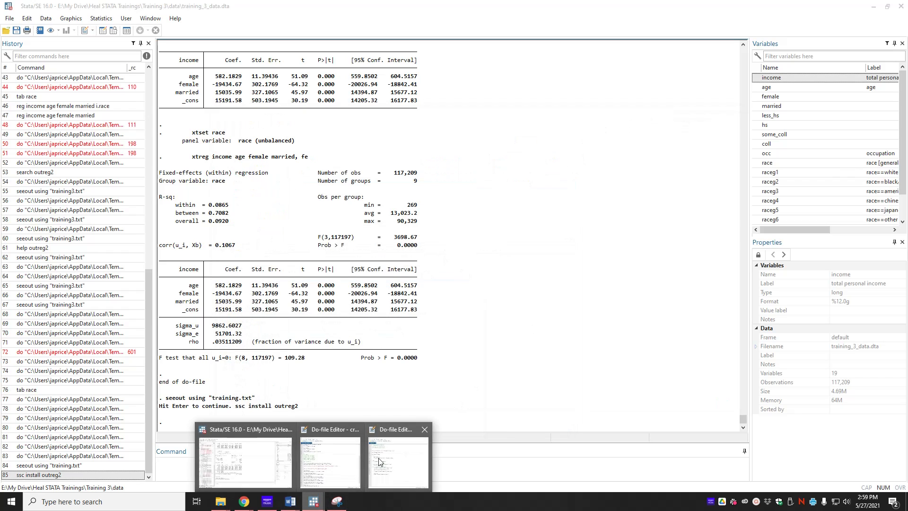
left_click(380, 460)
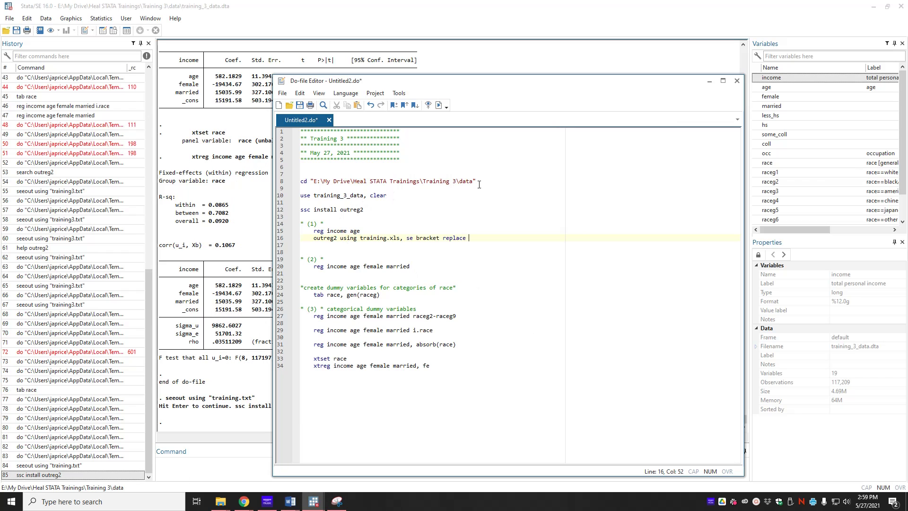
left_click_drag(479, 185, 300, 181)
key("ctrl+c")
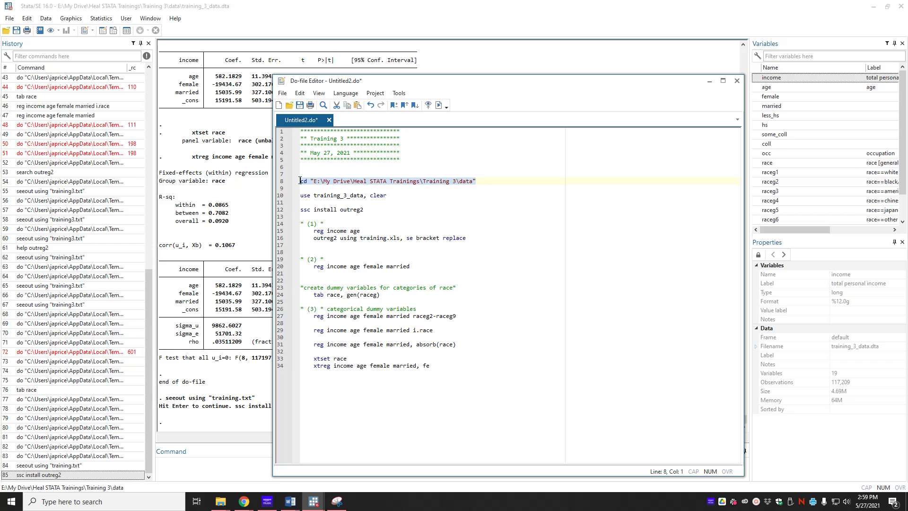
left_click(326, 202)
key("ctrl+v")
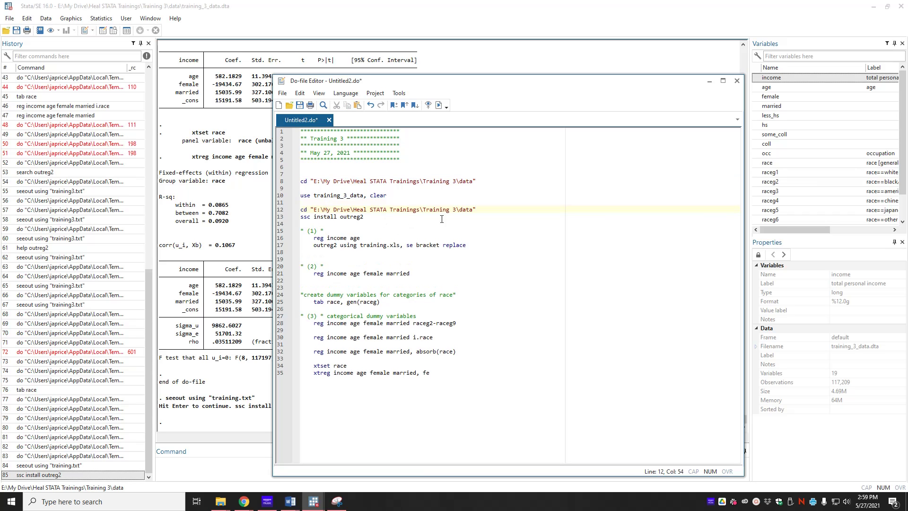
key("BackSpace")
type("oup")
Delete training3.txt and training3.xls from the Training 3 output folder in File Explorer.
mouse_move(220, 501)
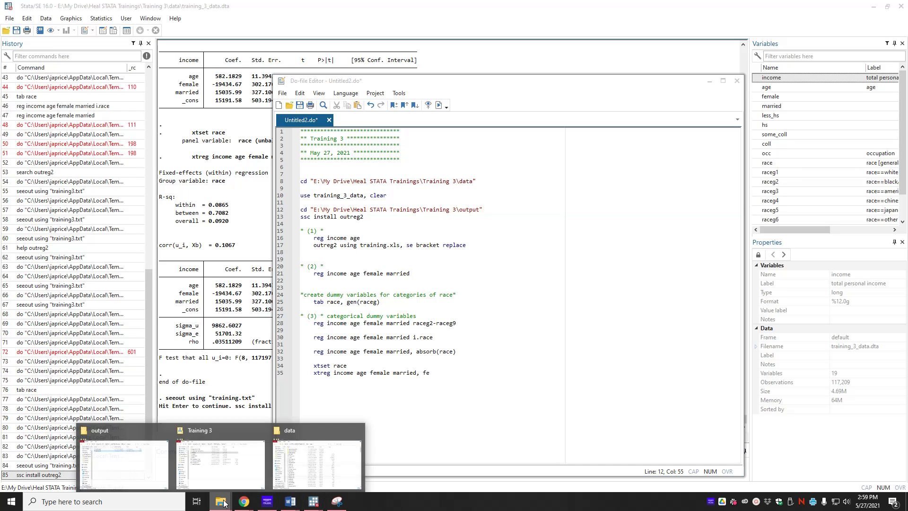
left_click(126, 458)
left_click_drag(351, 217, 329, 169)
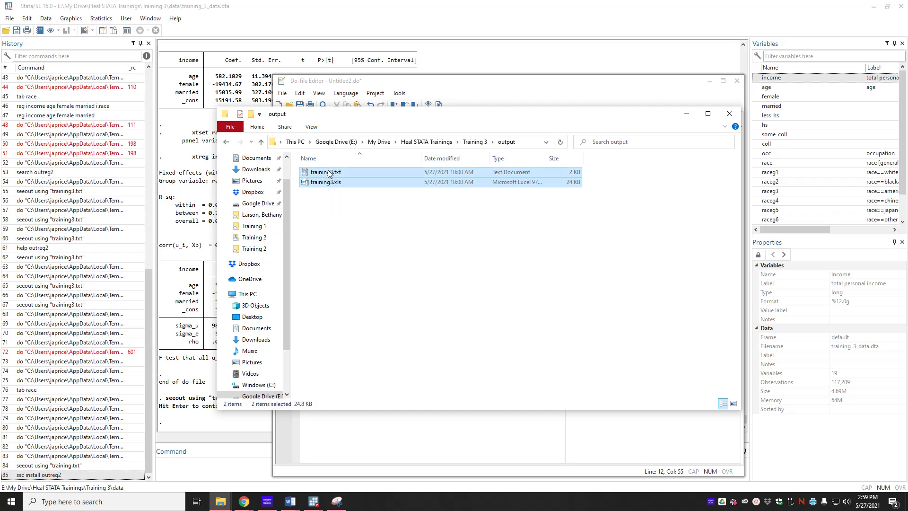
key("Delete")
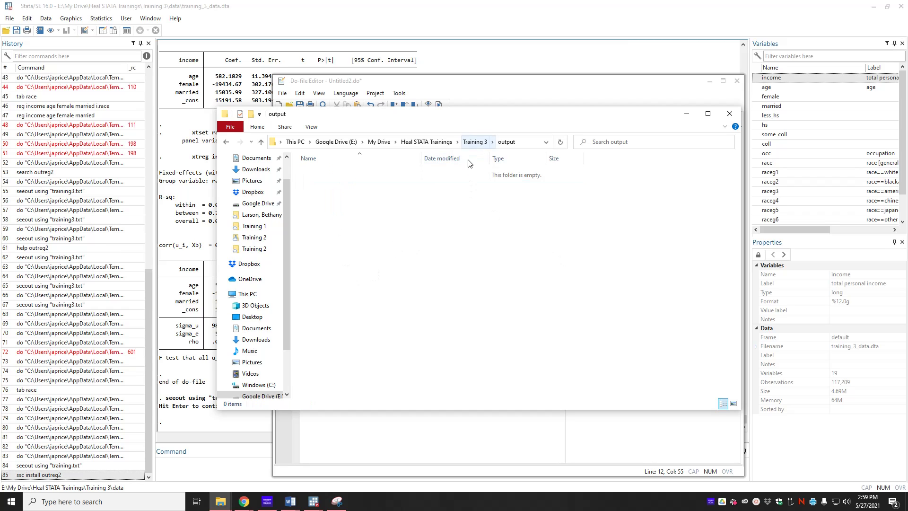
Delete training.xls and training.txt from the Training 3 data folder, keeping training_3_data.dta.
left_click(474, 142)
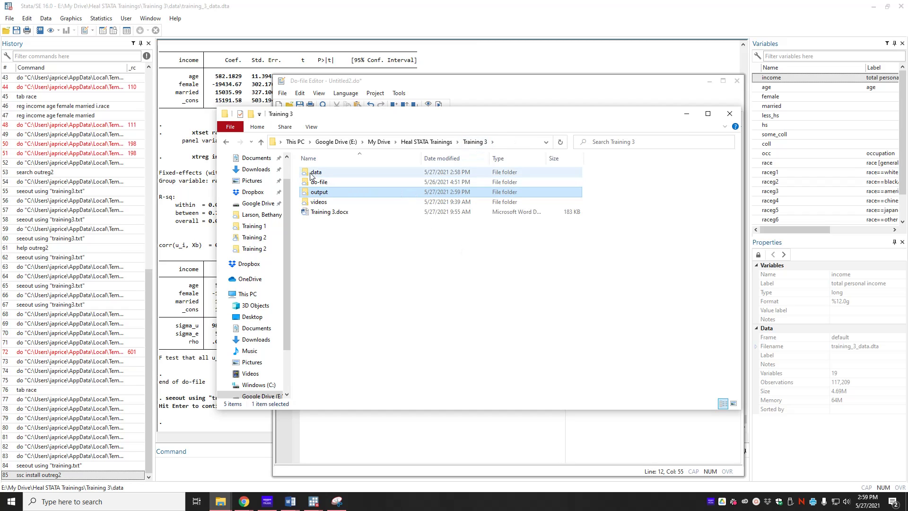
double_click(326, 172)
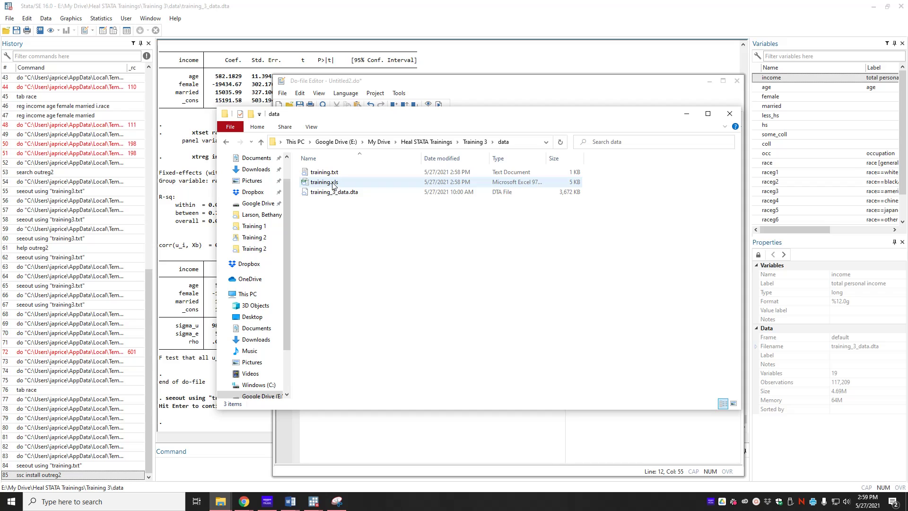
left_click(333, 184)
left_click(337, 171, "ctrl")
key("Delete")
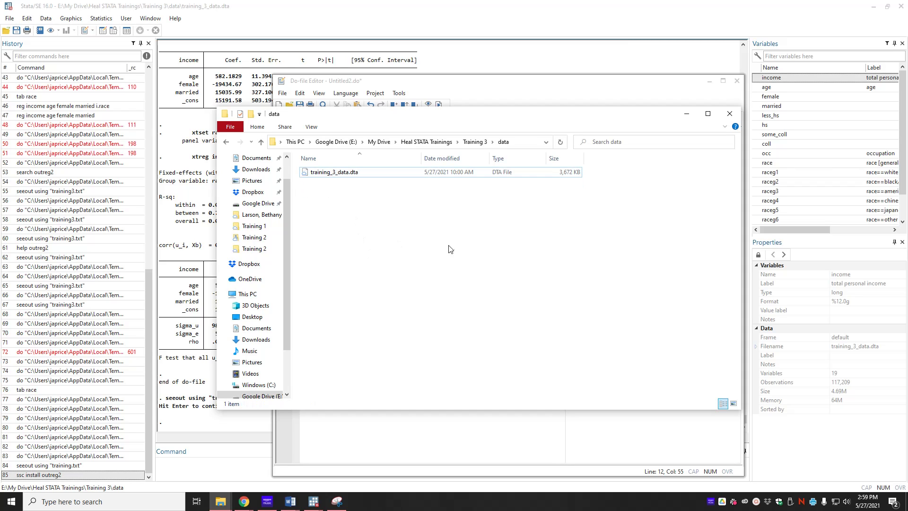
Switch to the Stata do-file Untitled2.do, run the whole file, and bring up the Results output.
left_click(421, 86)
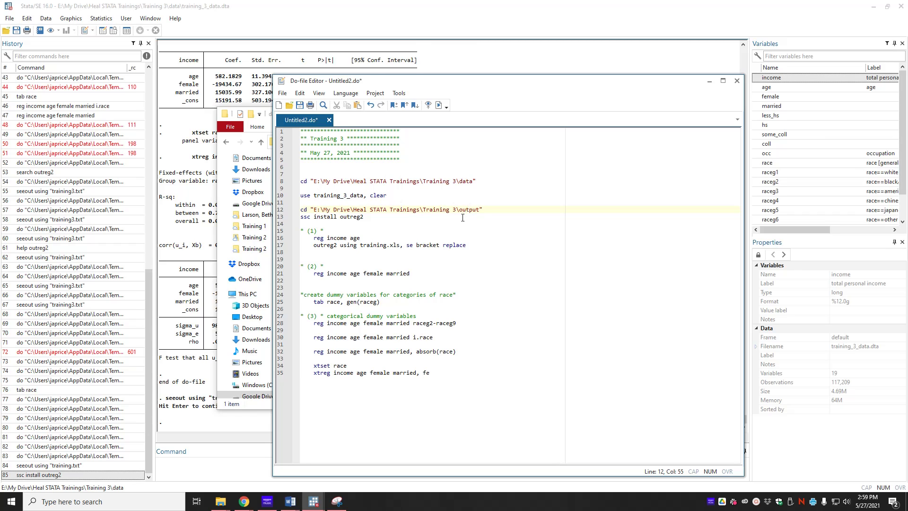
key("ctrl+d")
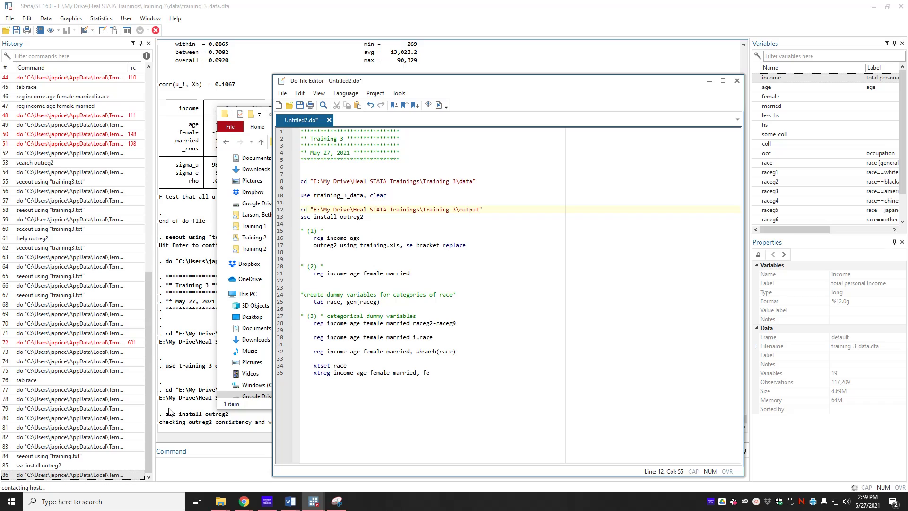
left_click(171, 414)
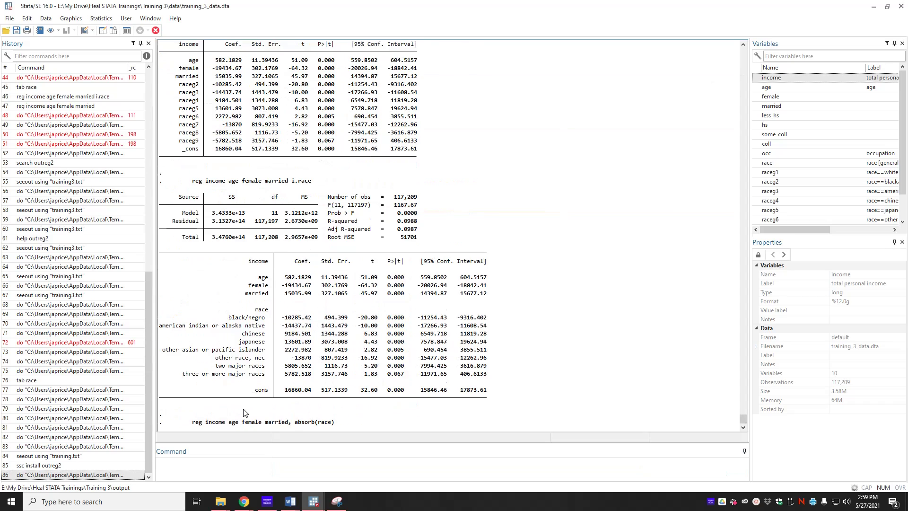
In File Explorer, go from the data folder to Training 3's output folder, view training.xls in Excel, and close it.
left_click(220, 501)
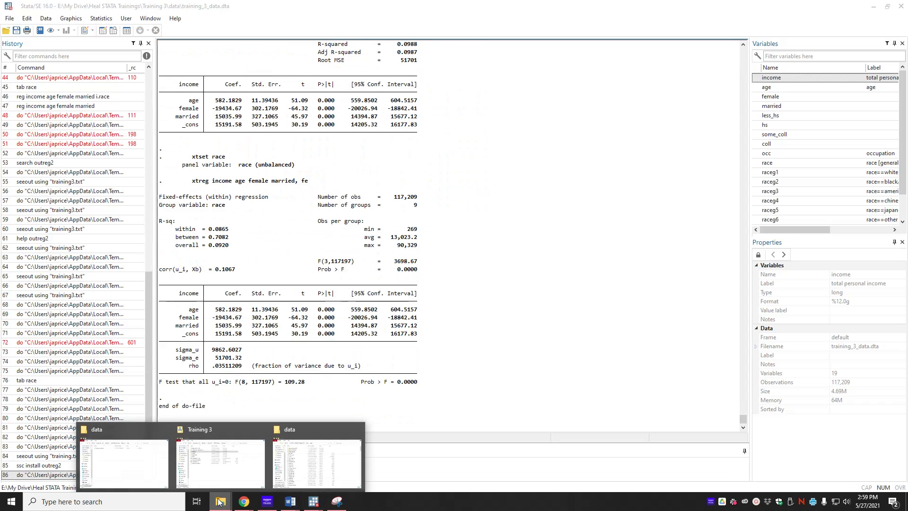
left_click(92, 462)
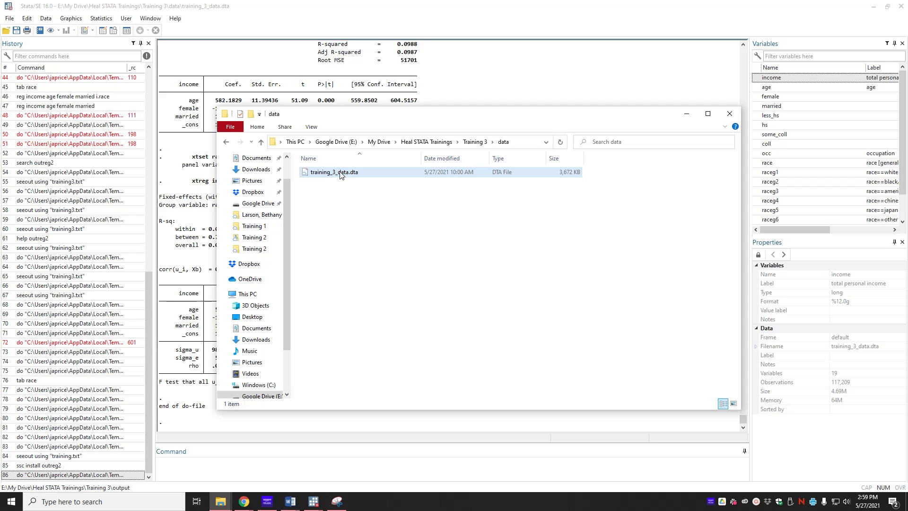
left_click(474, 141)
left_click(319, 193)
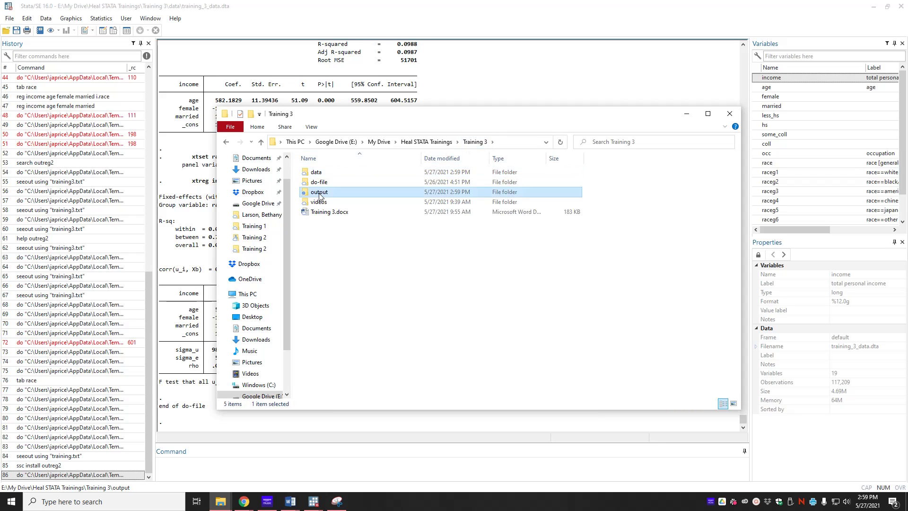
double_click(320, 194)
left_click(322, 184)
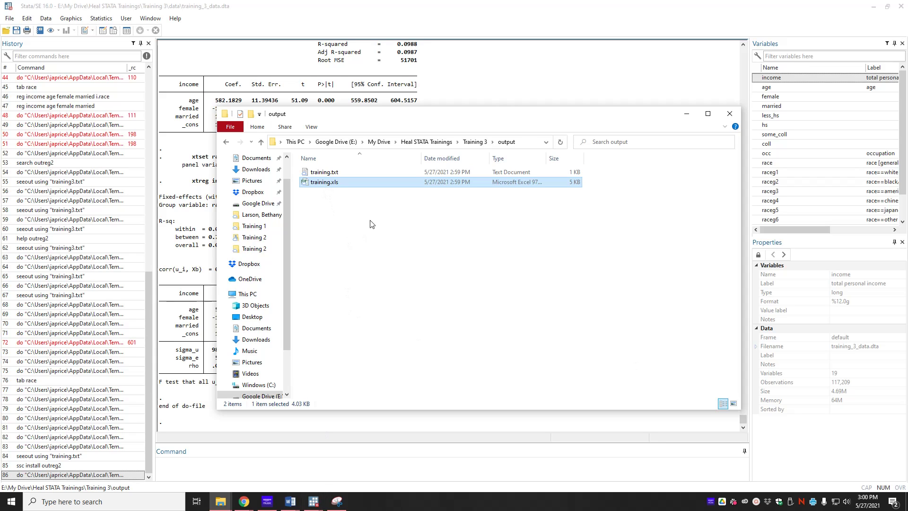
double_click(329, 184)
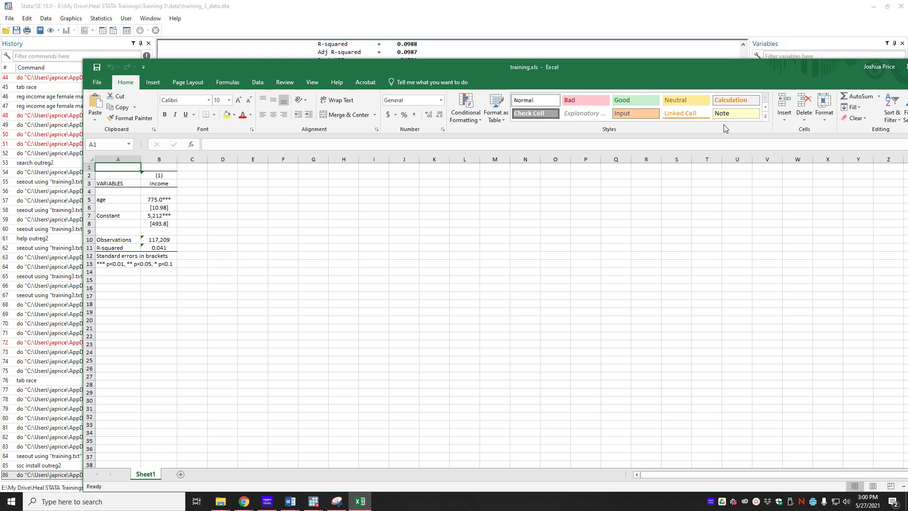
left_click(907, 66)
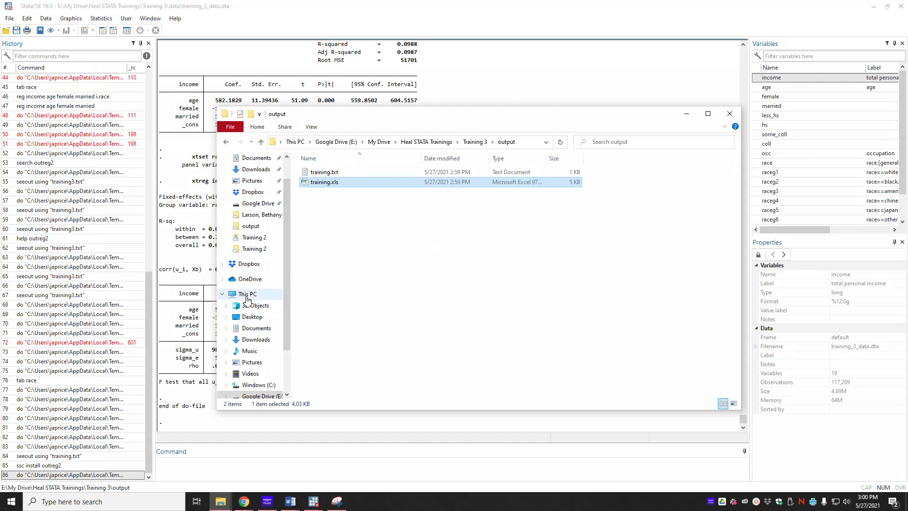
In the do-file, copy the outreg2 line beneath regression (2), align its indentation, and change its option from replace to append.
mouse_move(313, 500)
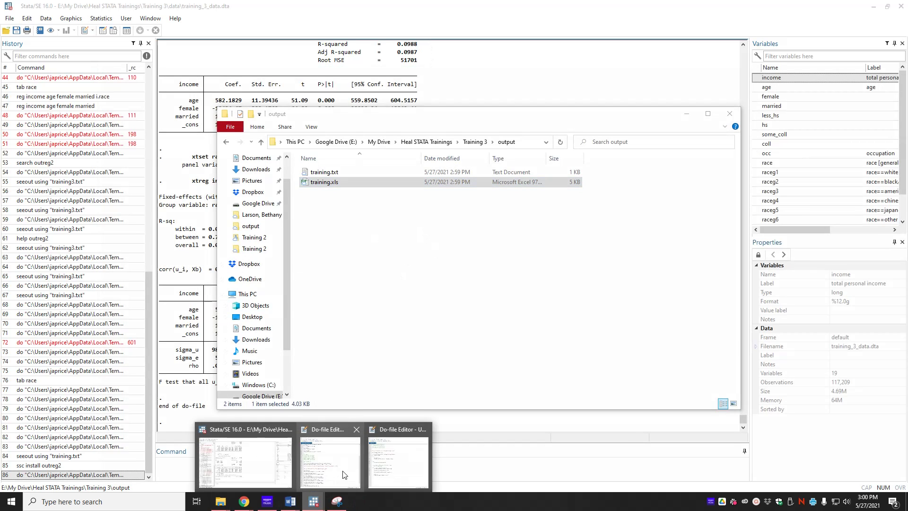
left_click(348, 473)
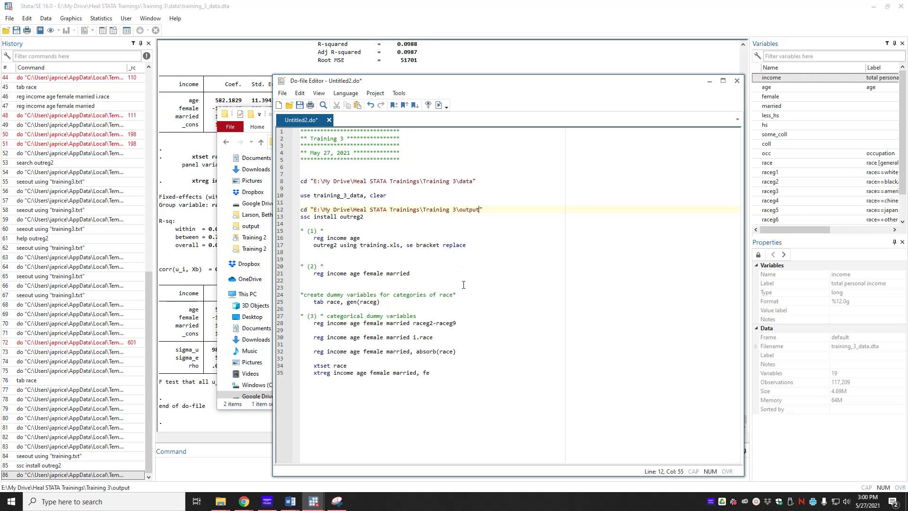
left_click_drag(477, 242, 307, 246)
key("ctrl+c")
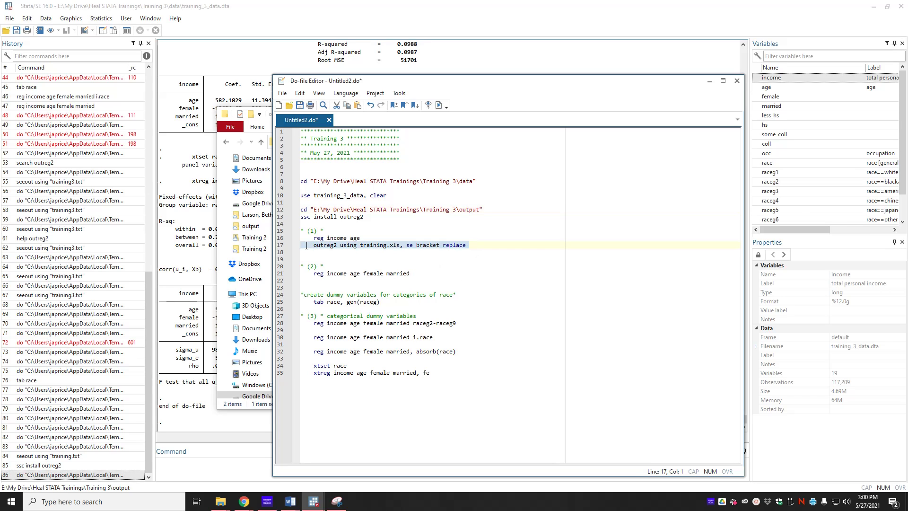
left_click(353, 281)
key("ctrl+v")
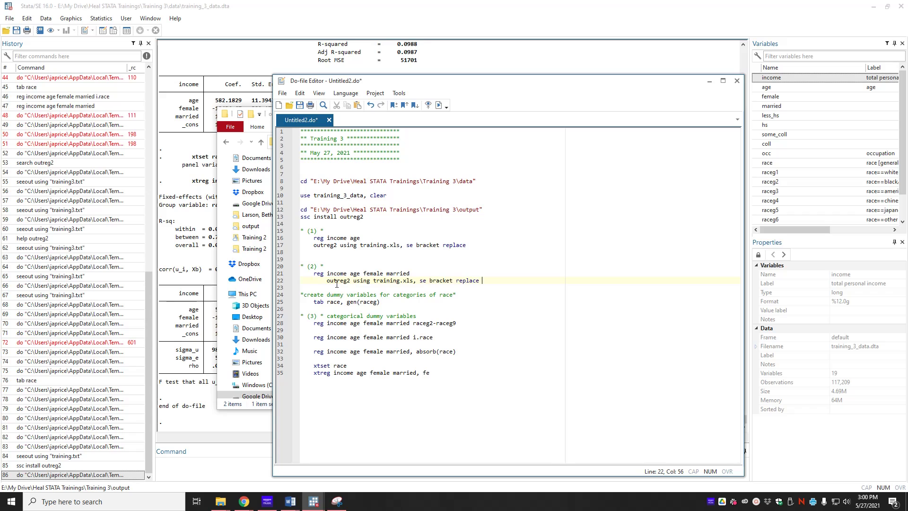
left_click(327, 280)
key("BackSpace")
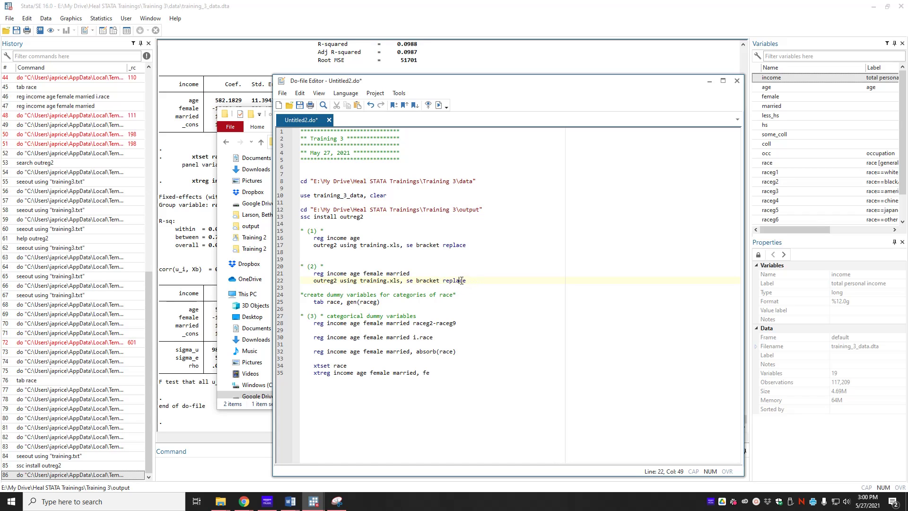
double_click(453, 281)
type("append")
Copy the line "outreg2 using training.xls, se bracket append" beneath the raceg2-raceg9 regression and the i.race regression.
key("shift+Home")
key("ctrl+c")
left_click(485, 322)
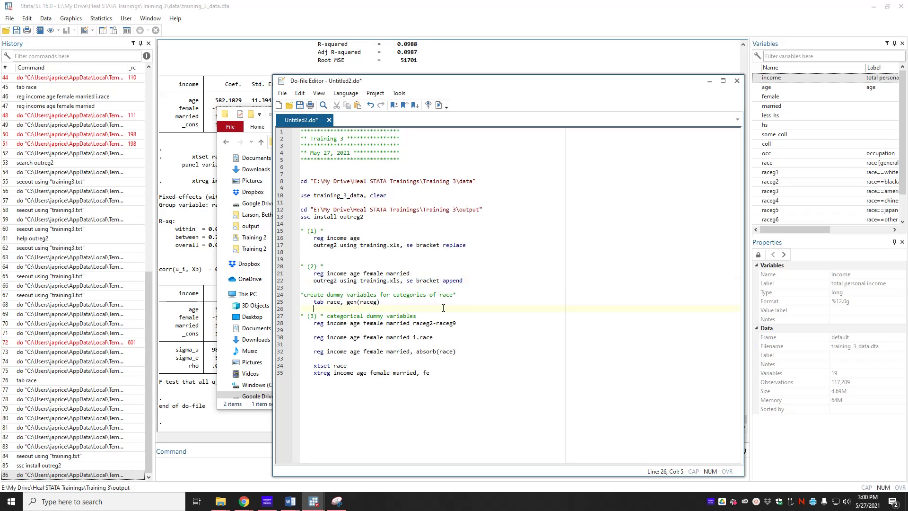
key("Return")
key("ctrl+v")
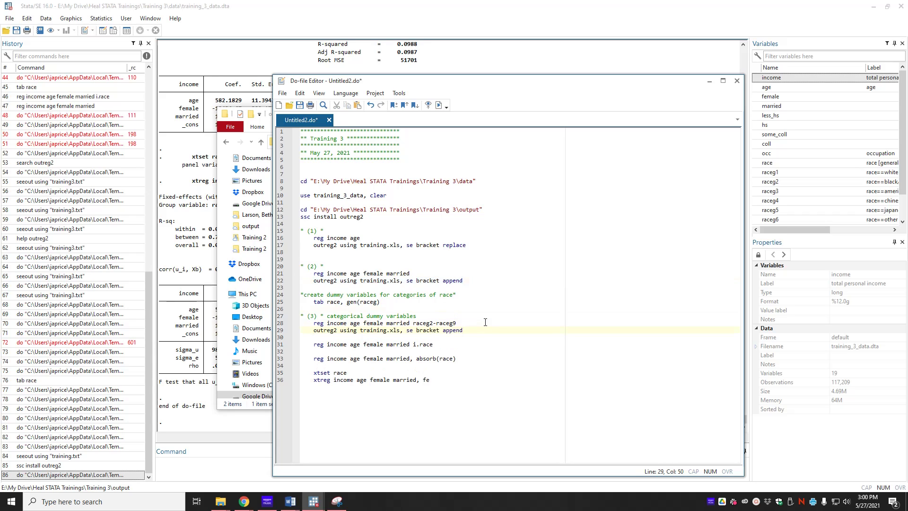
key("Down")
key("Down")
key("Return")
key("ctrl+v")
key("Down")
key("Down")
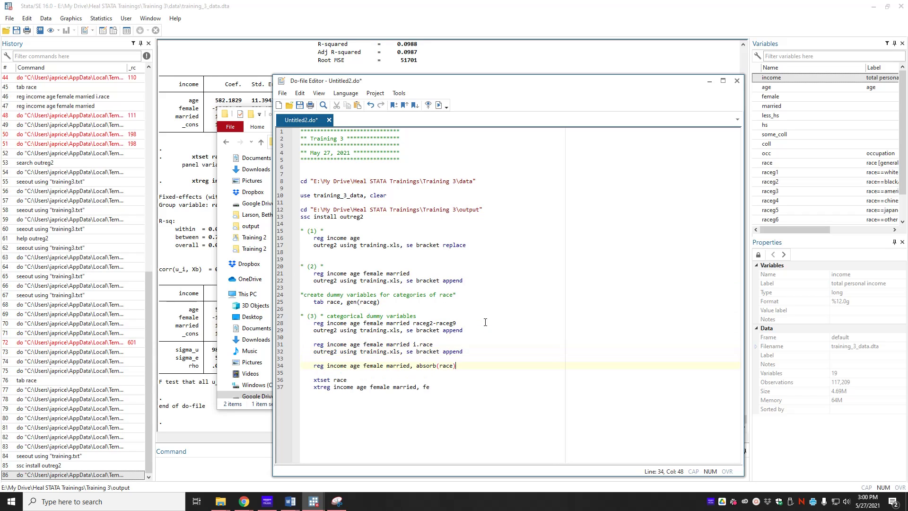
Add the same outreg2 append line beneath the absorb(race) regression and the xtreg fixed-effects regression.
key("Return")
key("ctrl+v")
key("Down")
key("Down")
key("Return")
key("ctrl+v")
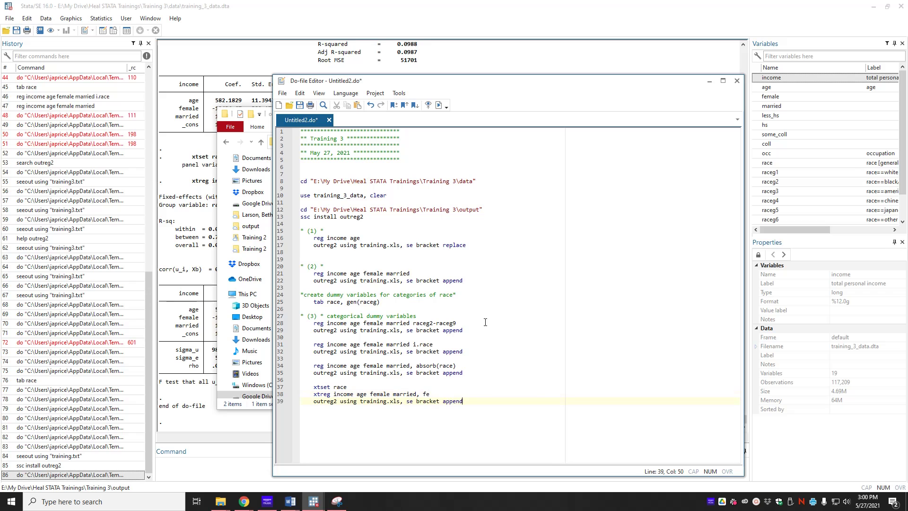
Run the do-file and open the training.xls link from the Results output in Excel, accepting the file format mismatch.
left_click(439, 105)
left_click(163, 394)
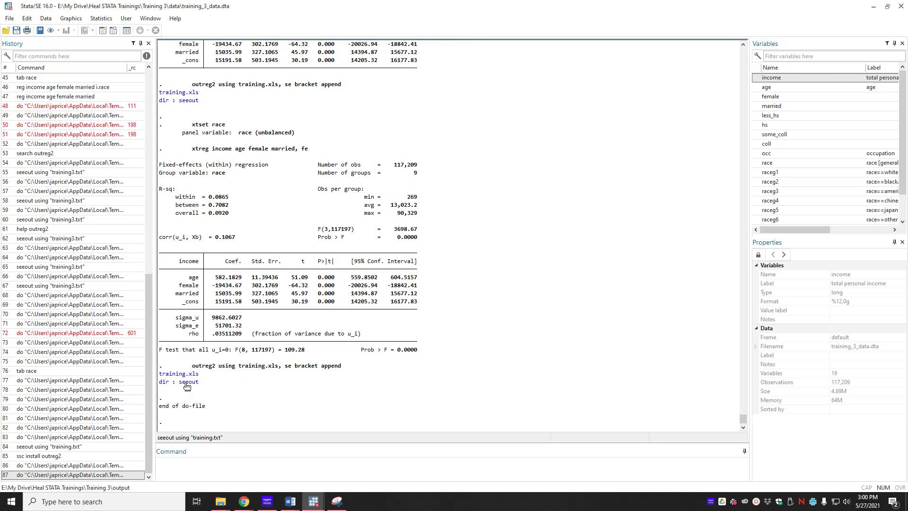
left_click(189, 374)
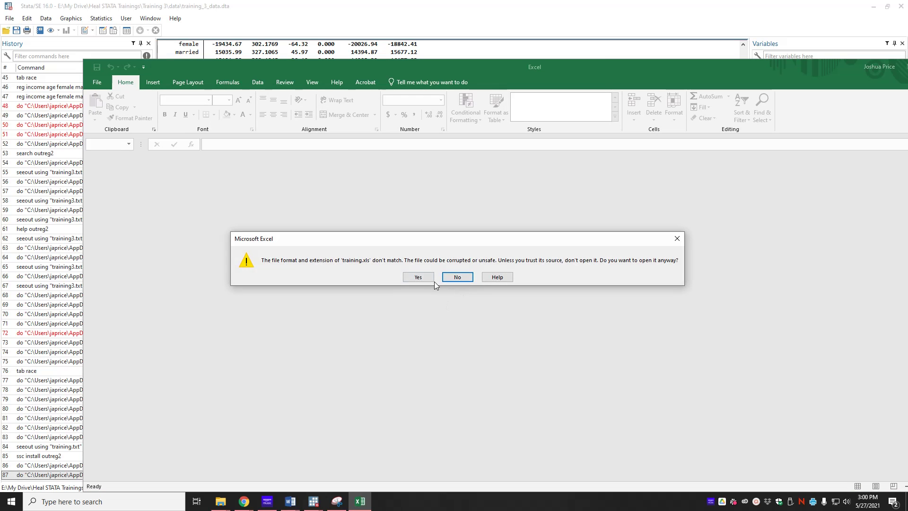
left_click(425, 278)
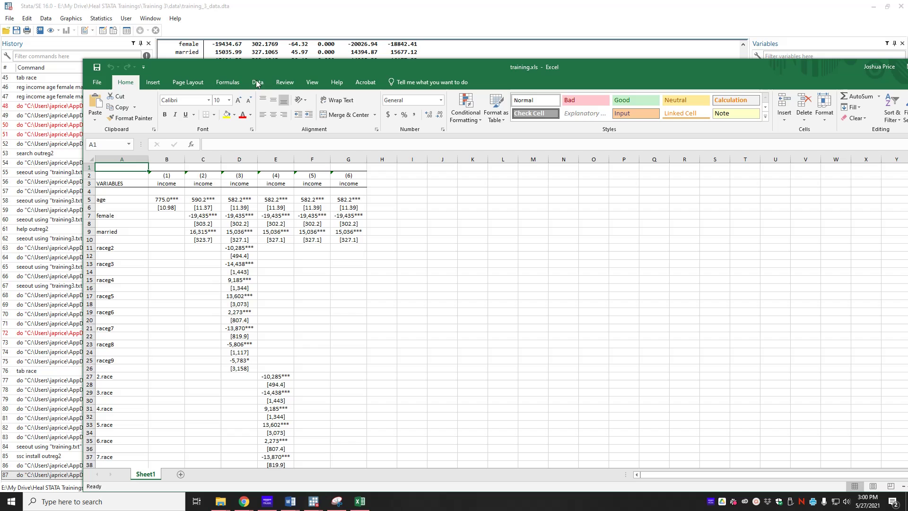
Examine the age, female, married and race coefficients across the regression columns in training.xls, and close Excel.
left_click_drag(258, 66, 238, 17)
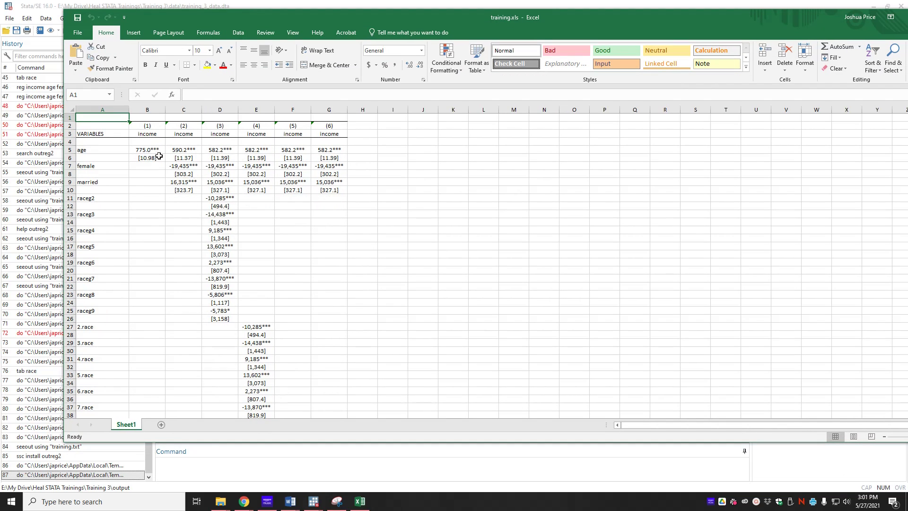
left_click_drag(209, 150, 325, 190)
left_click(222, 287)
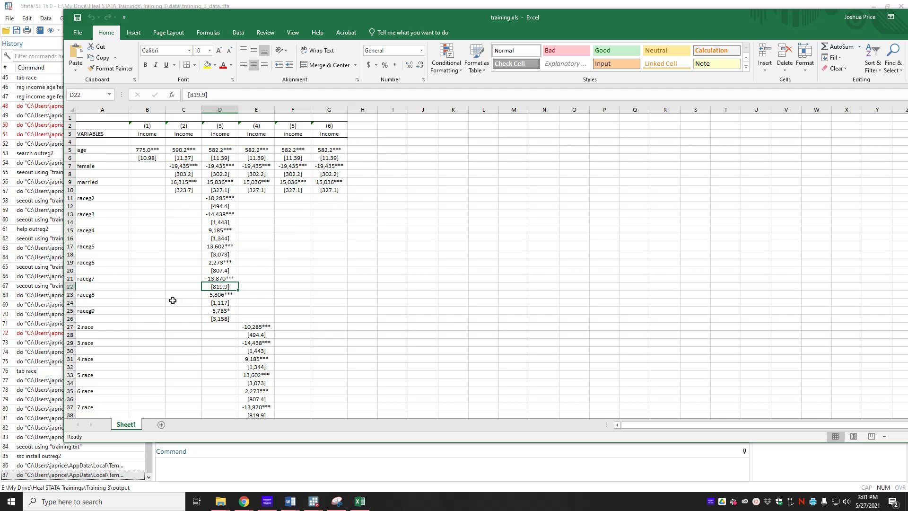
scroll(172, 293, "down", 5)
scroll(426, 275, "up", 5)
key("alt+F4")
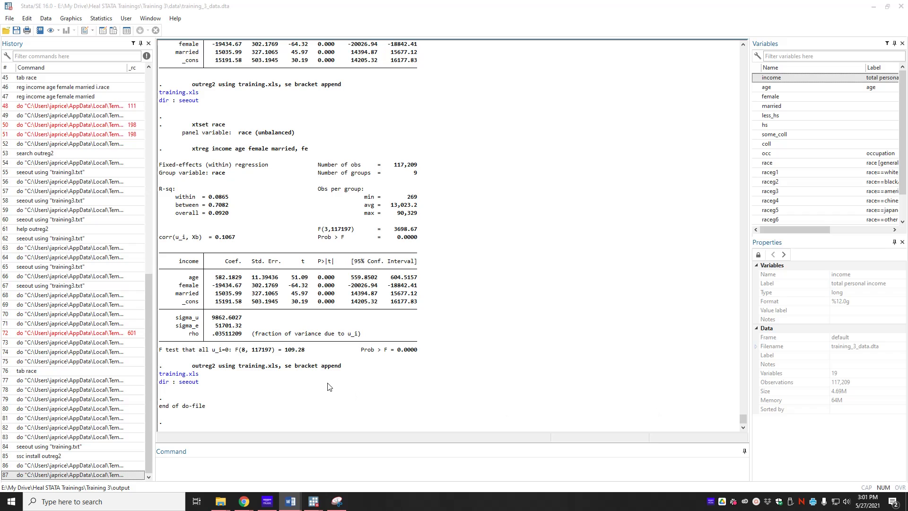
Return to Stata and bring the Untitled2.do do-file back to the front.
mouse_move(315, 493)
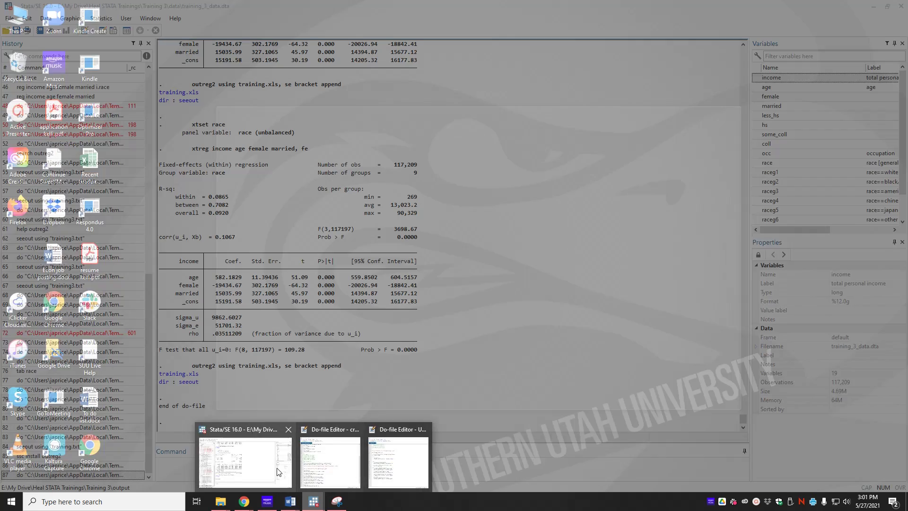
left_click(277, 472)
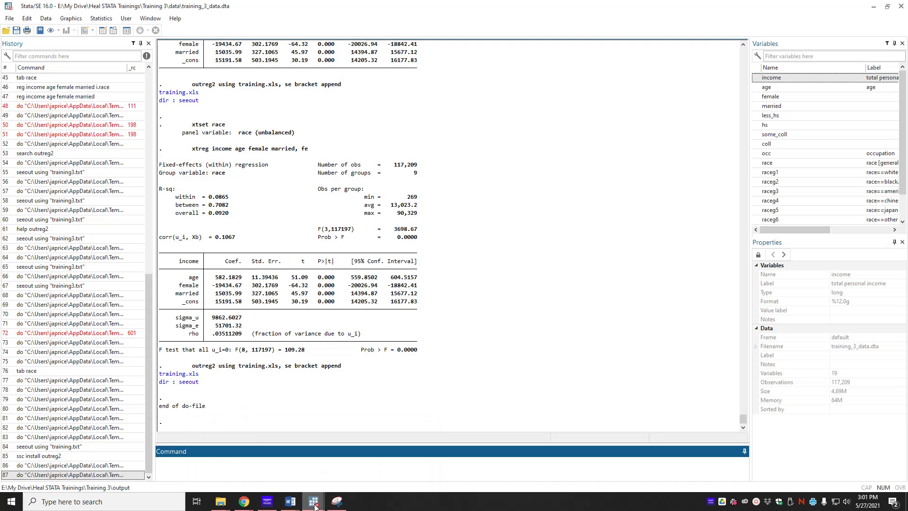
mouse_move(314, 500)
left_click(377, 459)
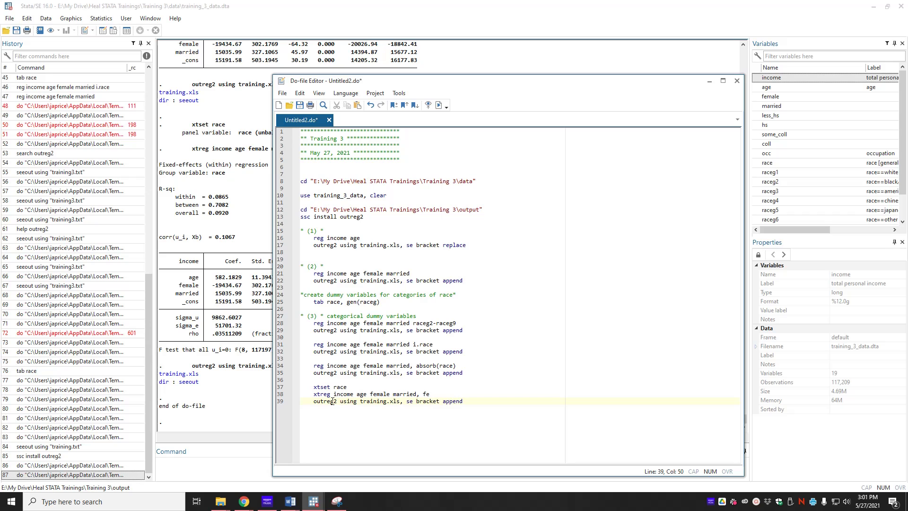